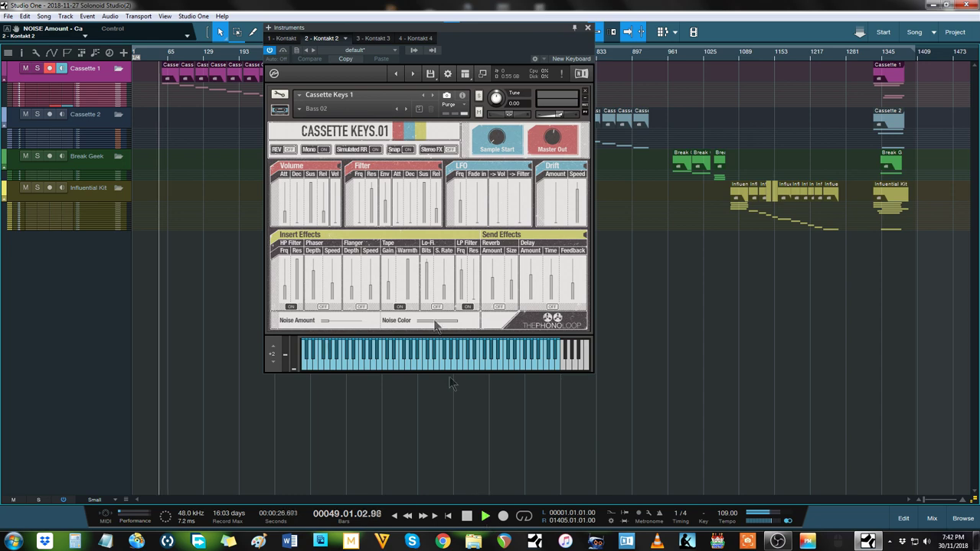
Audition the first Kontakt instance's instruments in order, from Cassette Keys 1 through Cassette Vibraphone and around to Cassette Keys 1
left_click(290, 39)
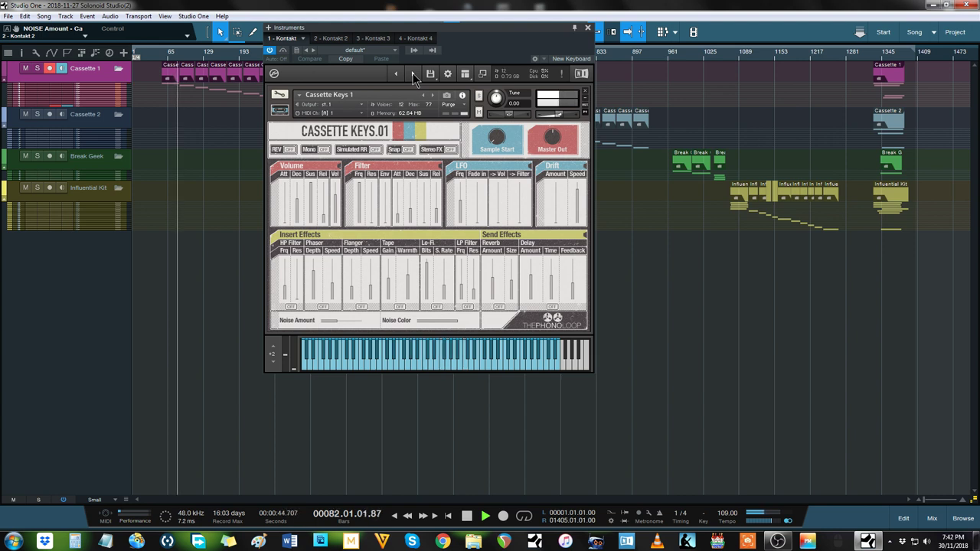
left_click(414, 74)
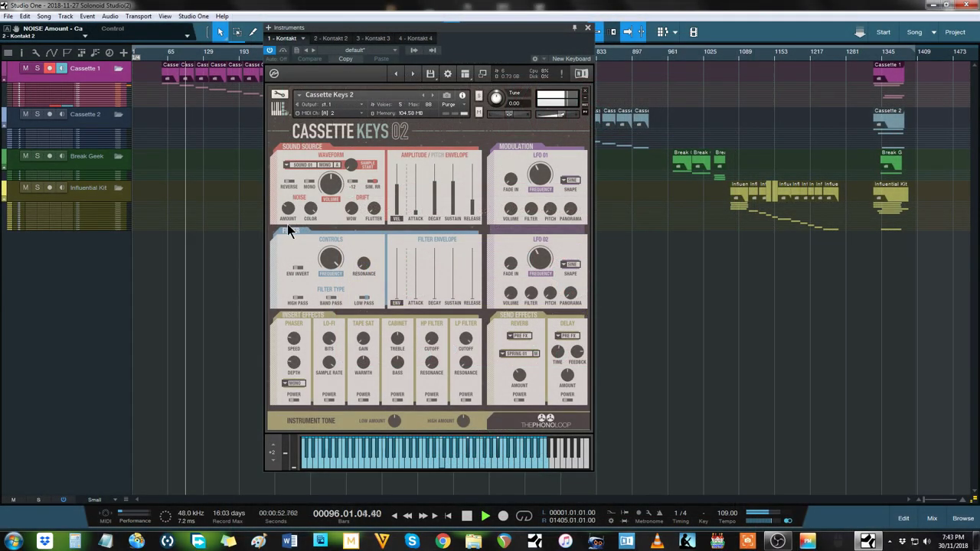
left_click(412, 74)
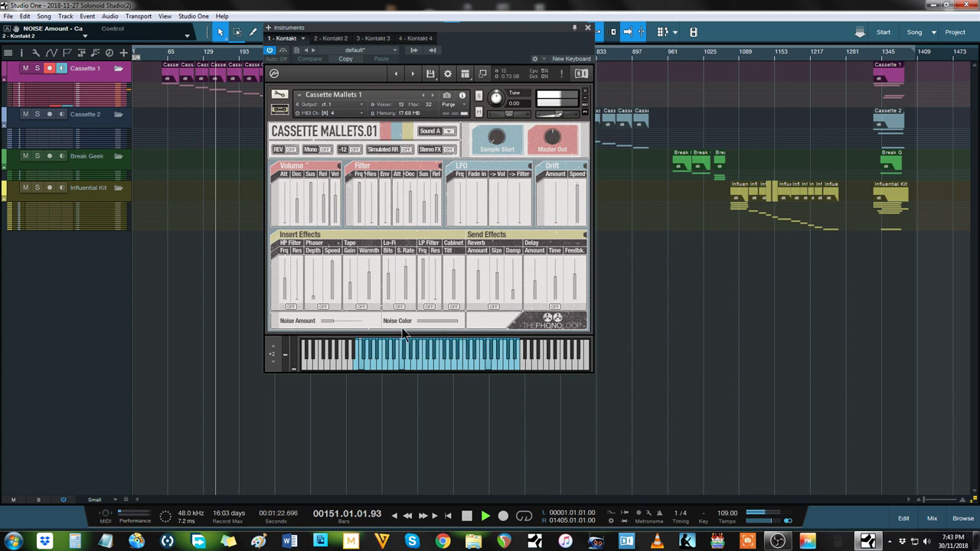
left_click(413, 76)
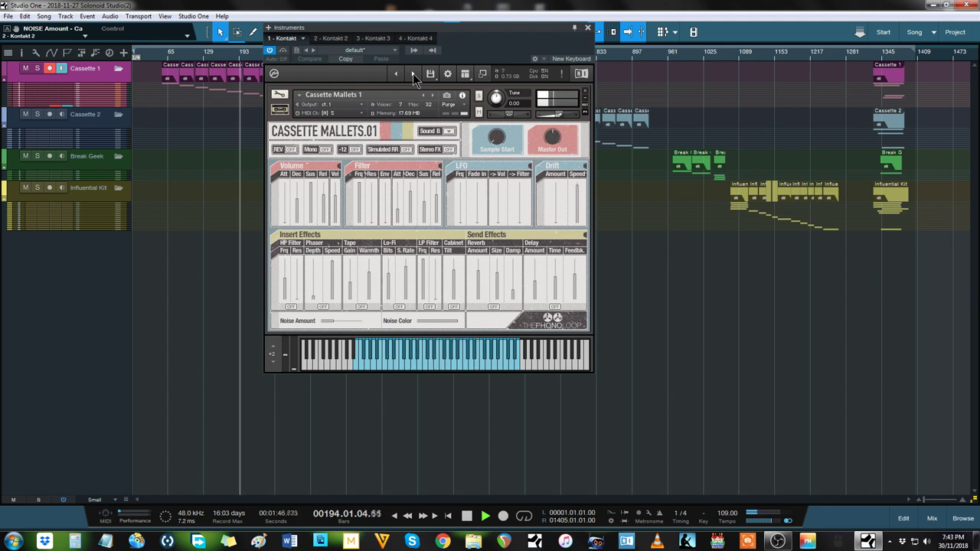
left_click(412, 74)
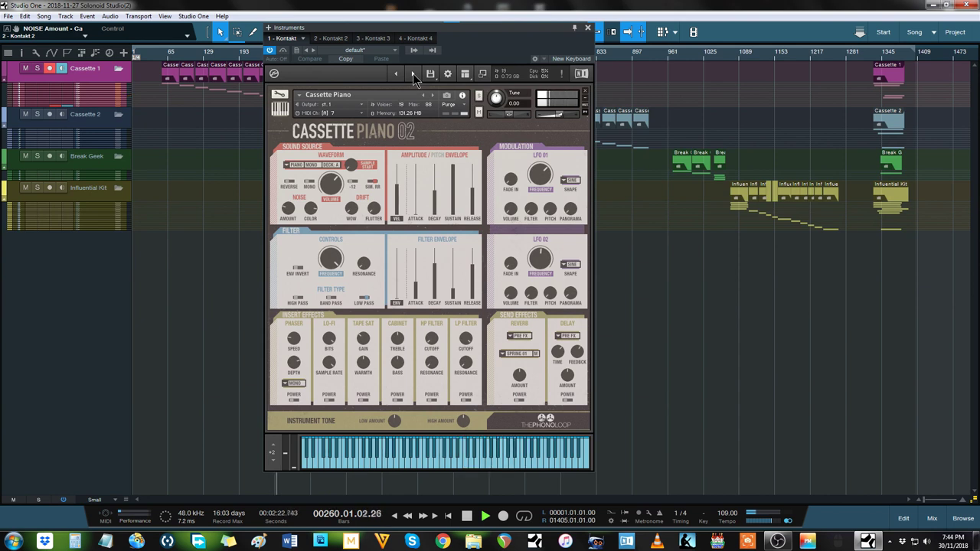
left_click(413, 75)
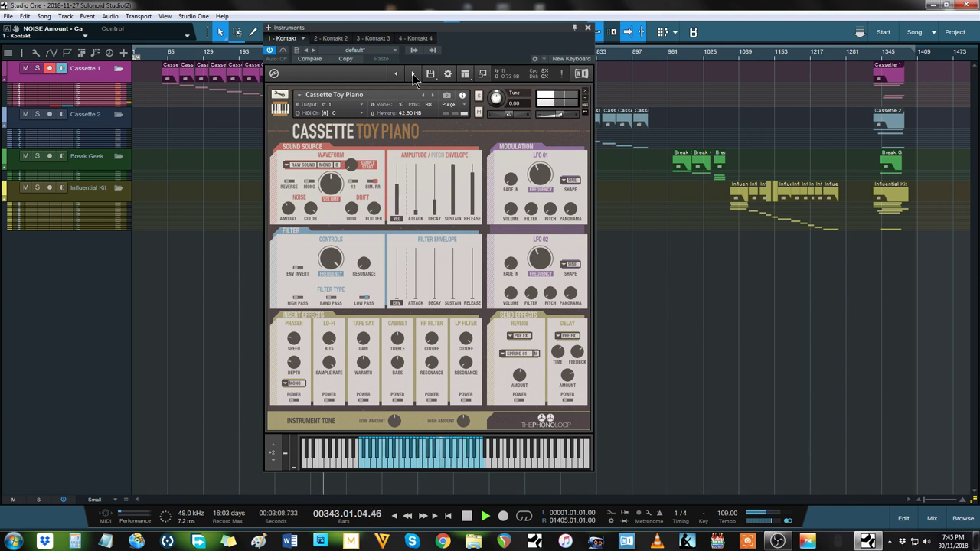
left_click(413, 74)
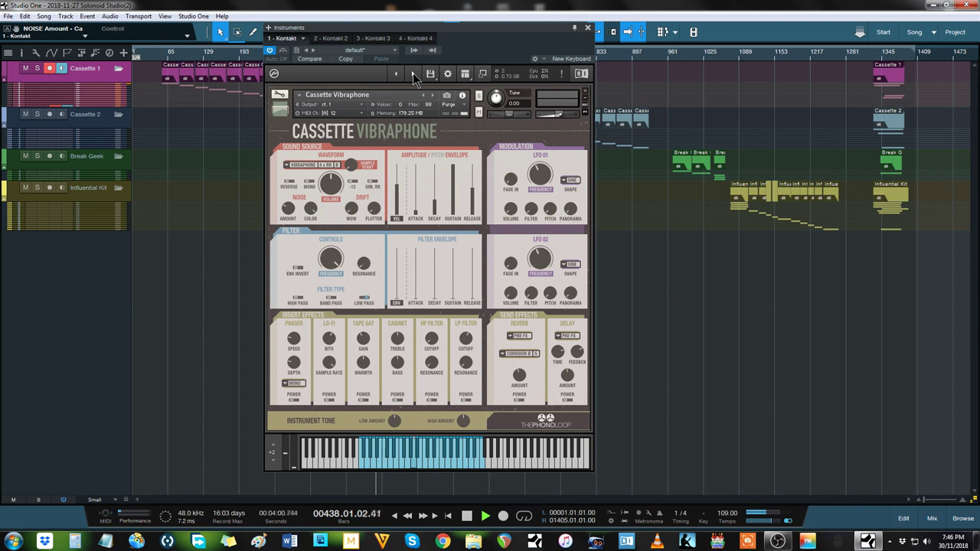
left_click(413, 75)
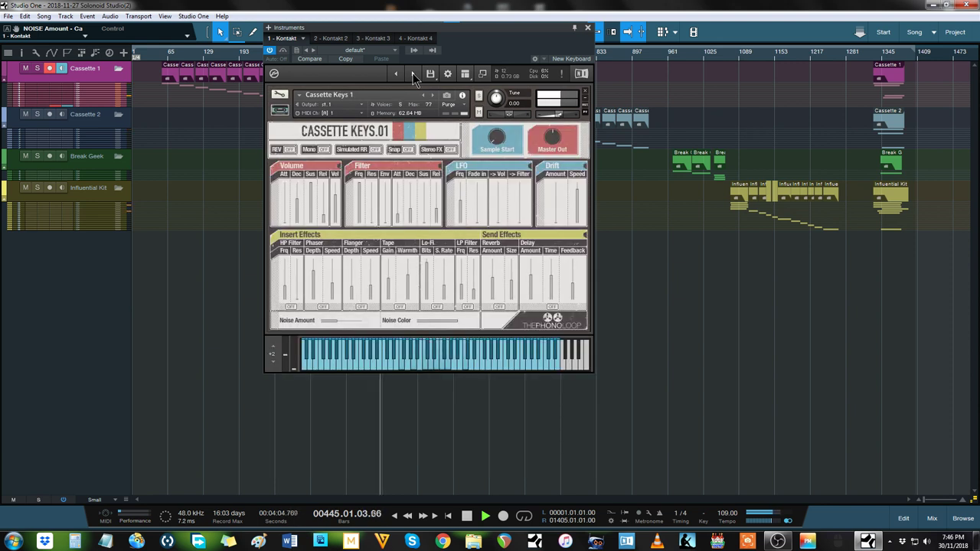
Check the second Kontakt instance briefly, return to the first and audition its instruments forward from Cassette Keys 1 to Cassette Vibraphone
left_click(334, 38)
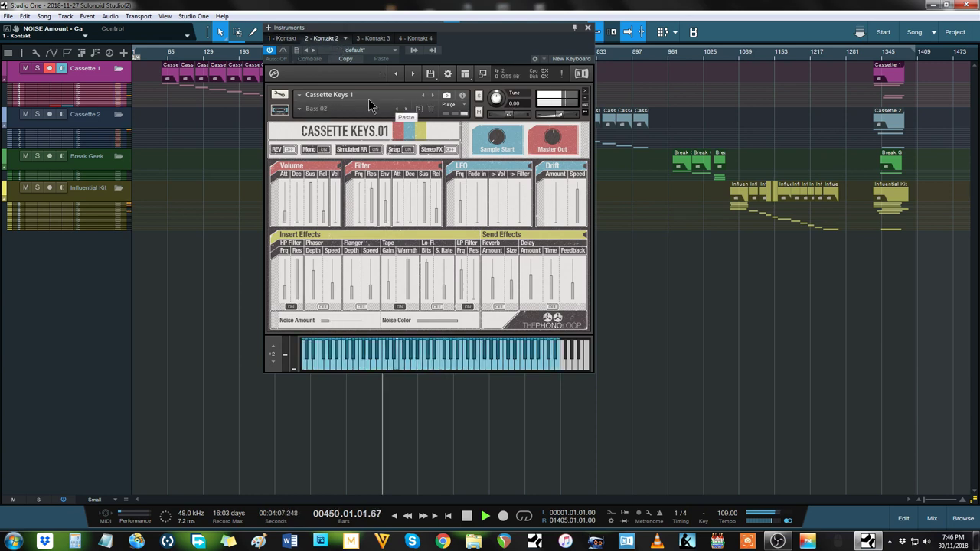
left_click(289, 38)
left_click(413, 73)
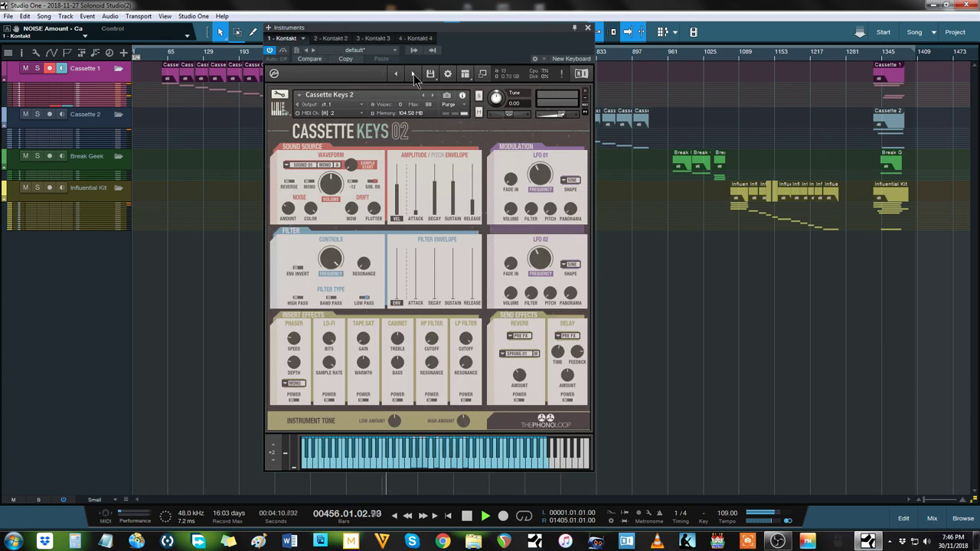
left_click(413, 74)
left_click(413, 74)
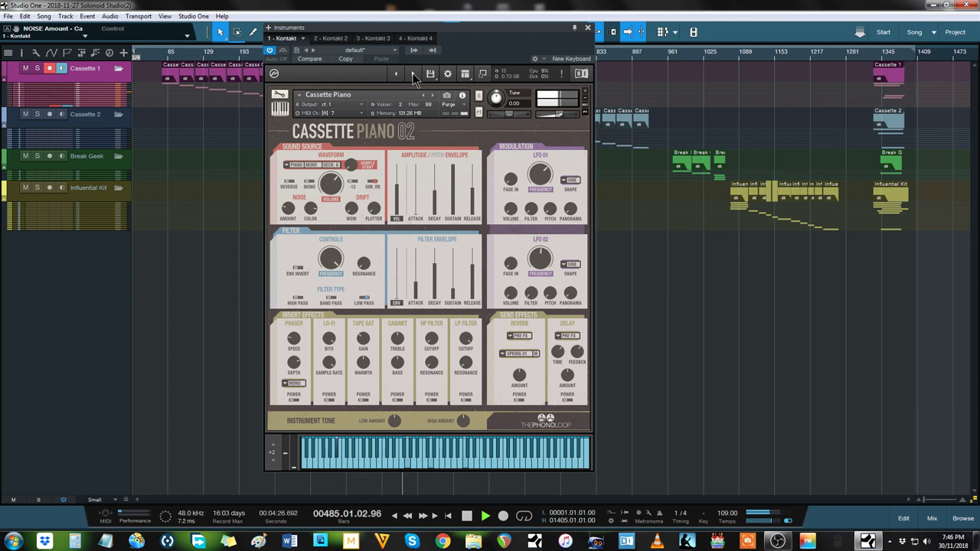
left_click(413, 75)
left_click(413, 75)
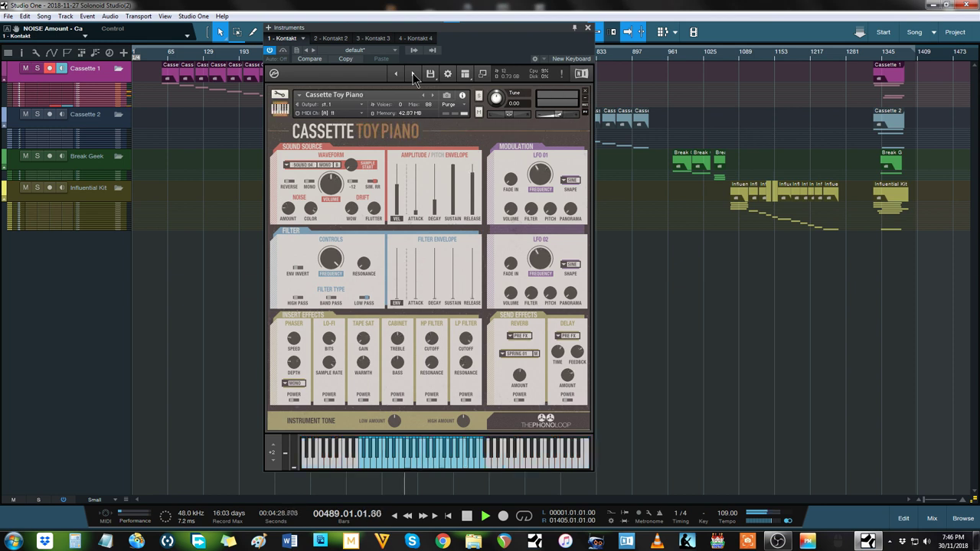
left_click(413, 75)
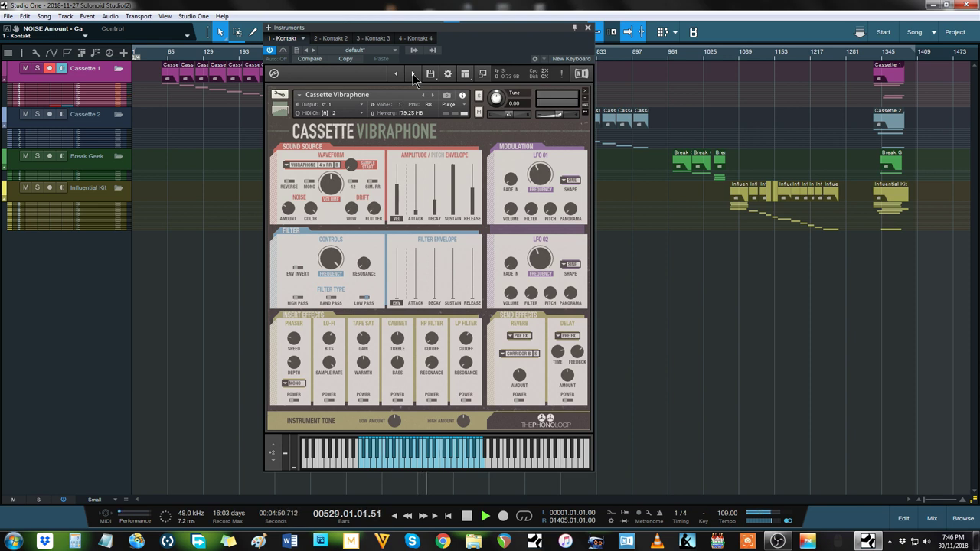
Cycle the first Kontakt instance forward from Cassette Vibraphone through all its instruments, ending on Cassette Keys 1
left_click(413, 74)
left_click(413, 73)
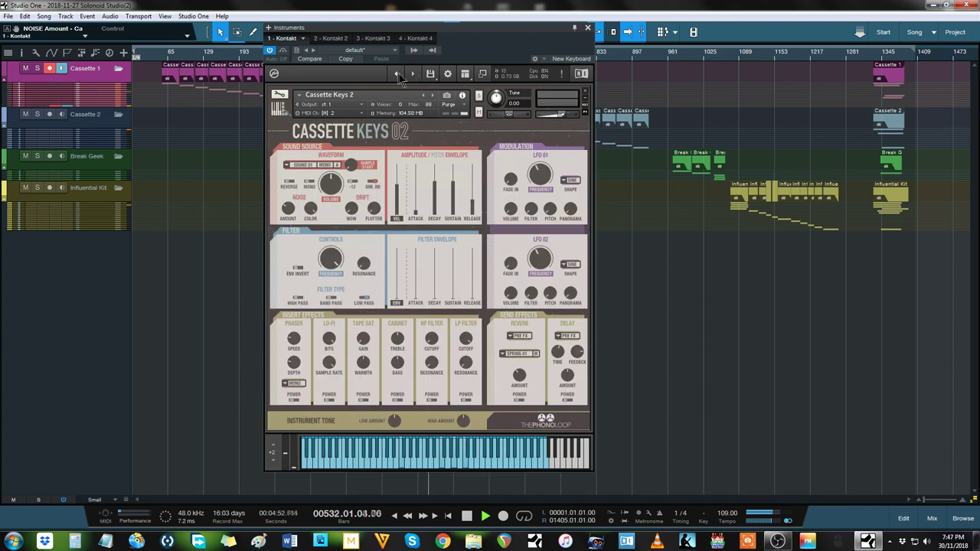
left_click(413, 73)
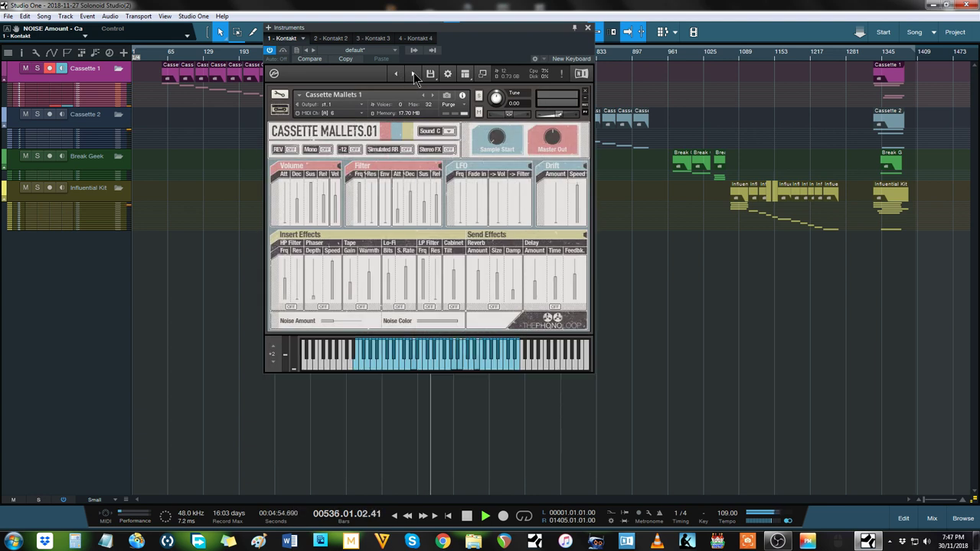
left_click(413, 74)
left_click(413, 73)
left_click(413, 73)
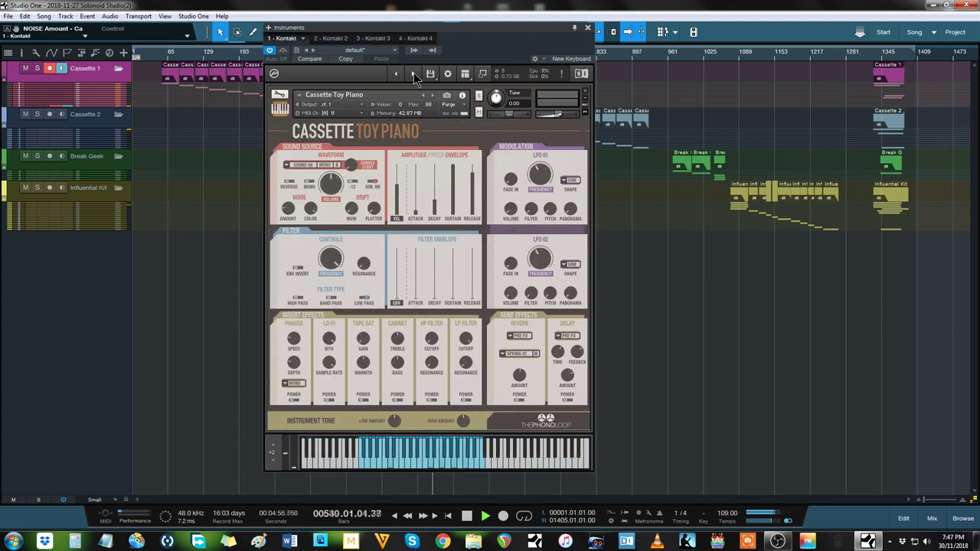
left_click(413, 73)
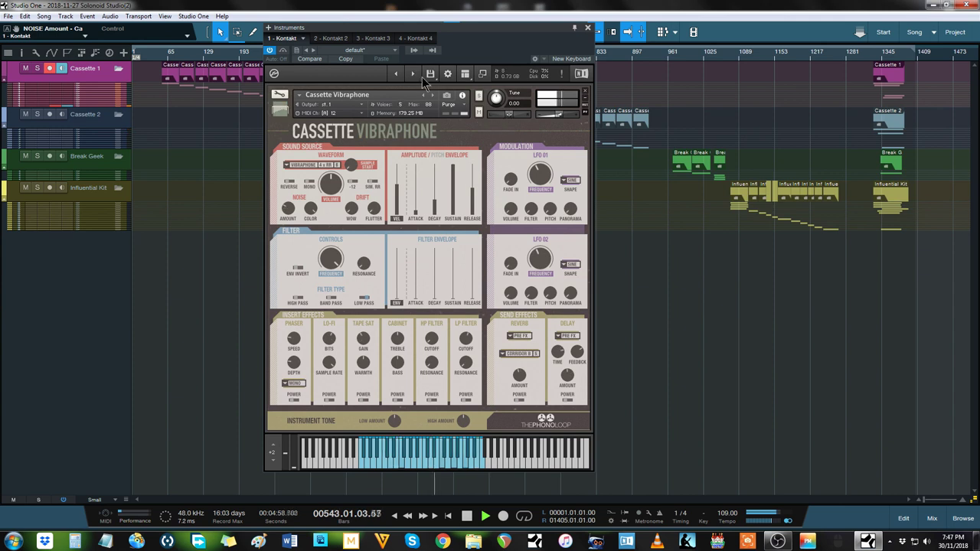
left_click(413, 74)
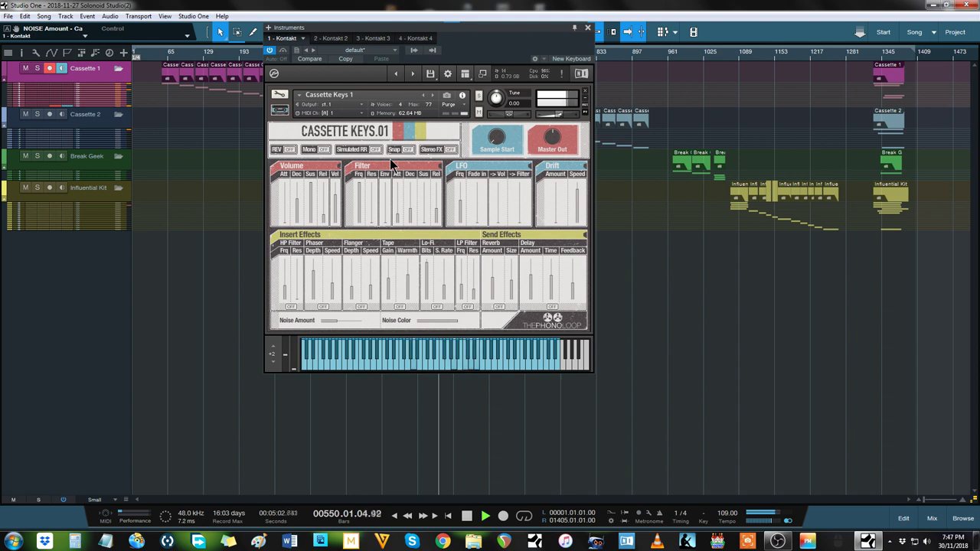
Glance at the second Kontakt instance, return to the first and audition its instruments in reverse order to Cassette Mallets 1, Sound A
left_click(338, 38)
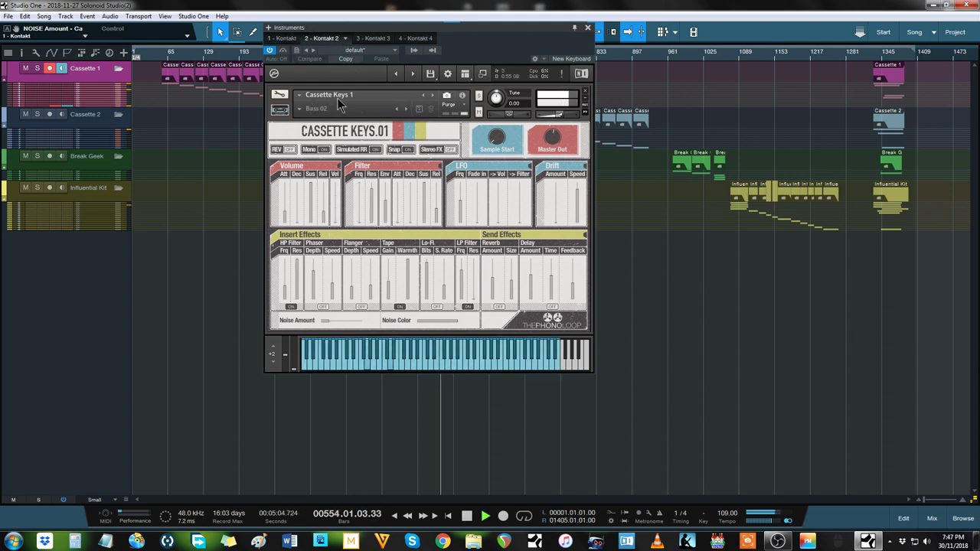
left_click(289, 40)
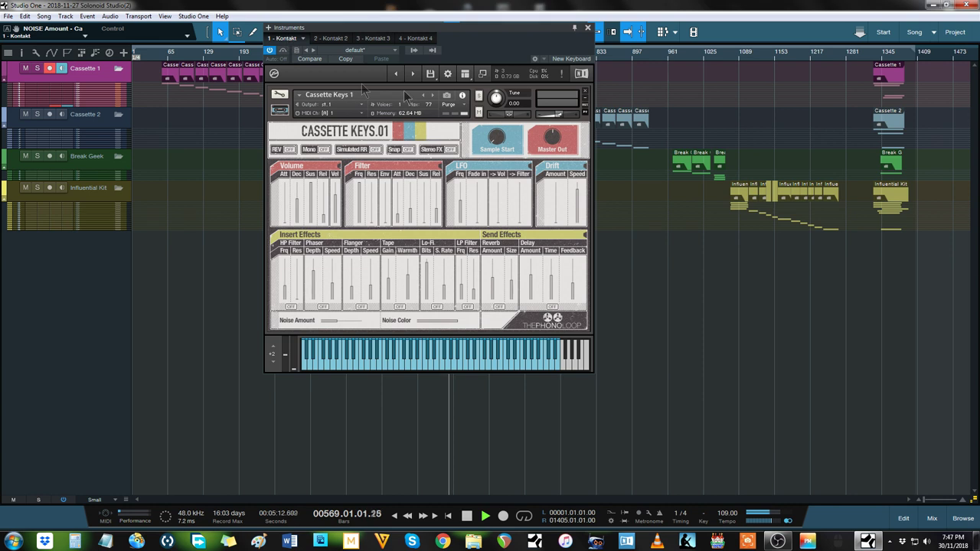
left_click(398, 74)
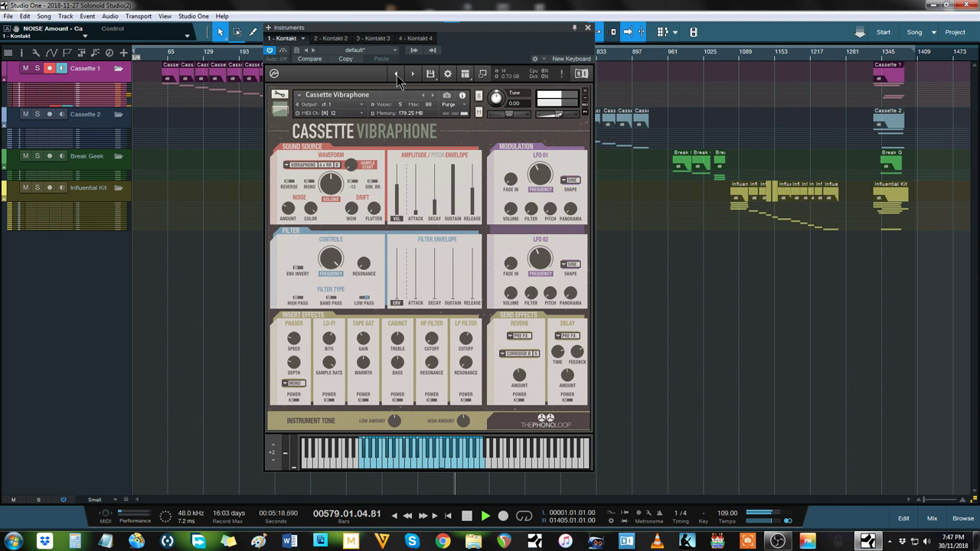
left_click(398, 74)
left_click(398, 74)
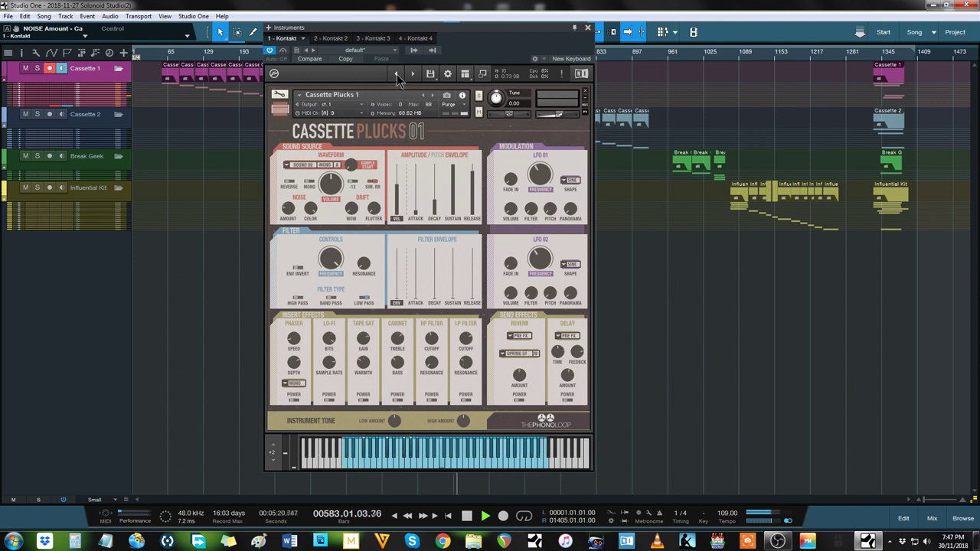
left_click(397, 75)
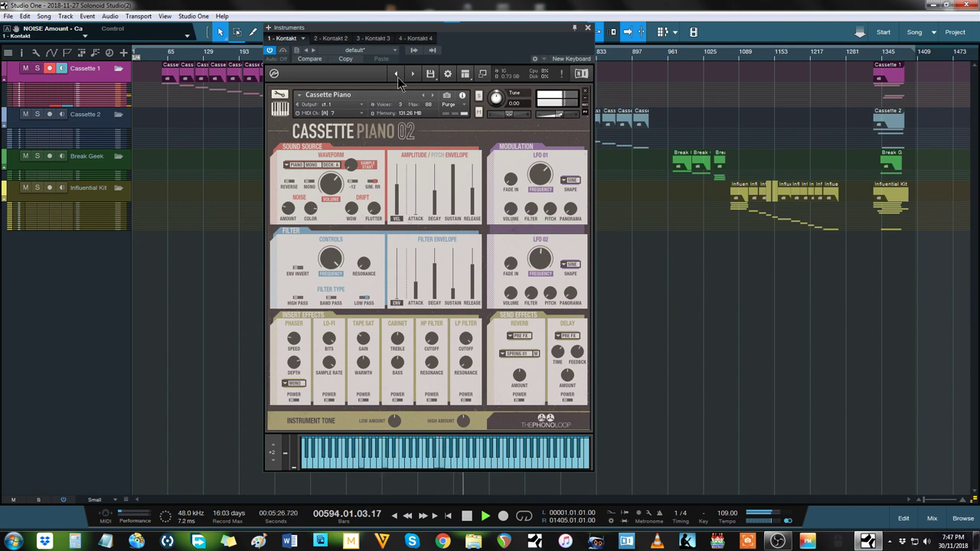
left_click(412, 74)
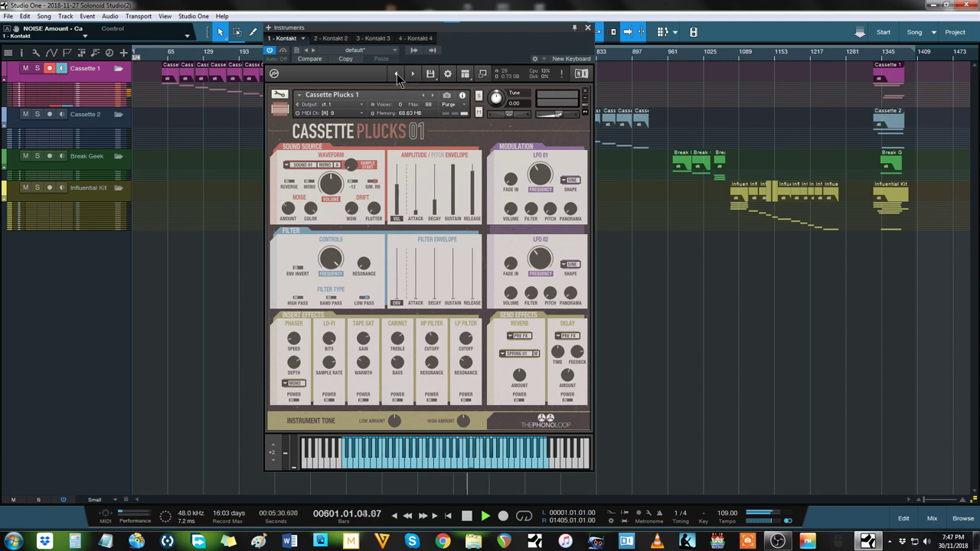
left_click(397, 74)
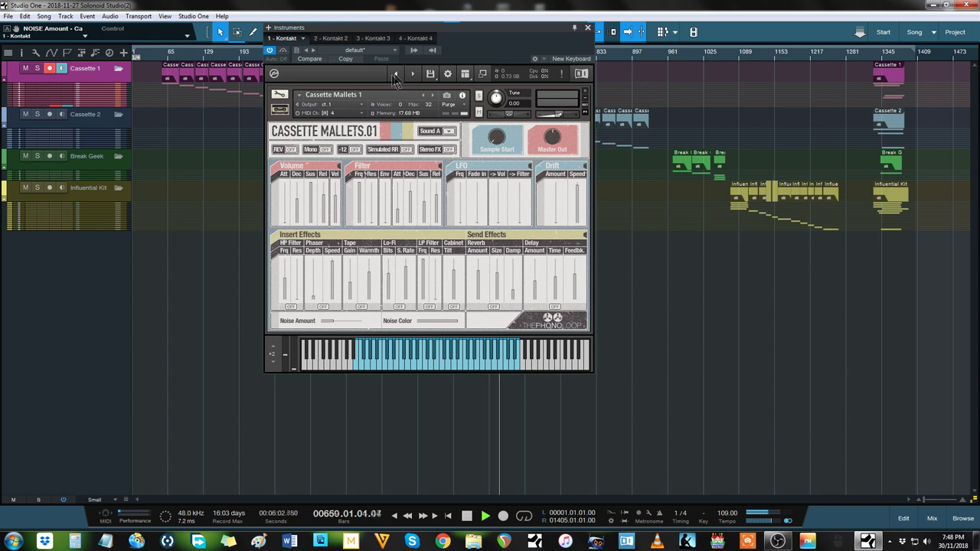
Switch to the second Kontakt instance and look through the snapshot list of Cassette Keys 1
left_click(334, 39)
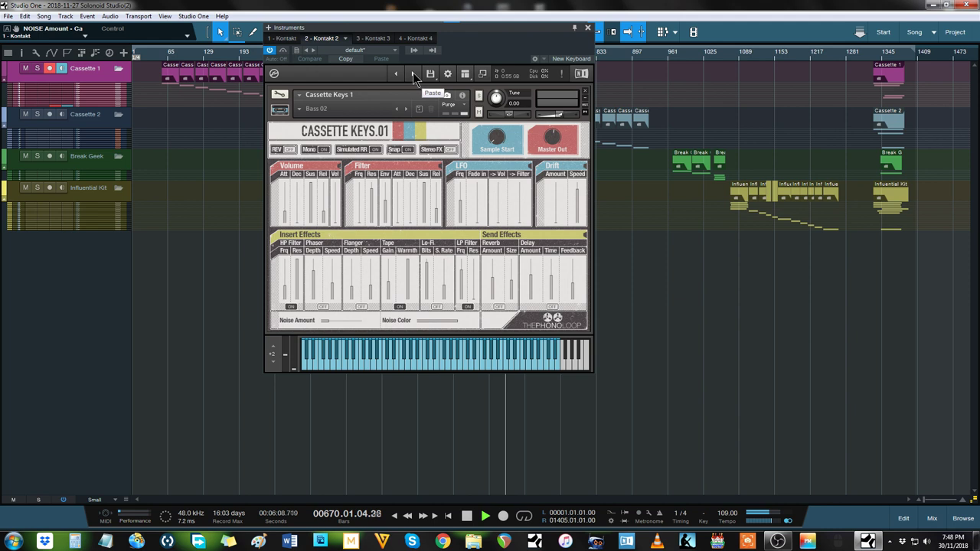
left_click(298, 109)
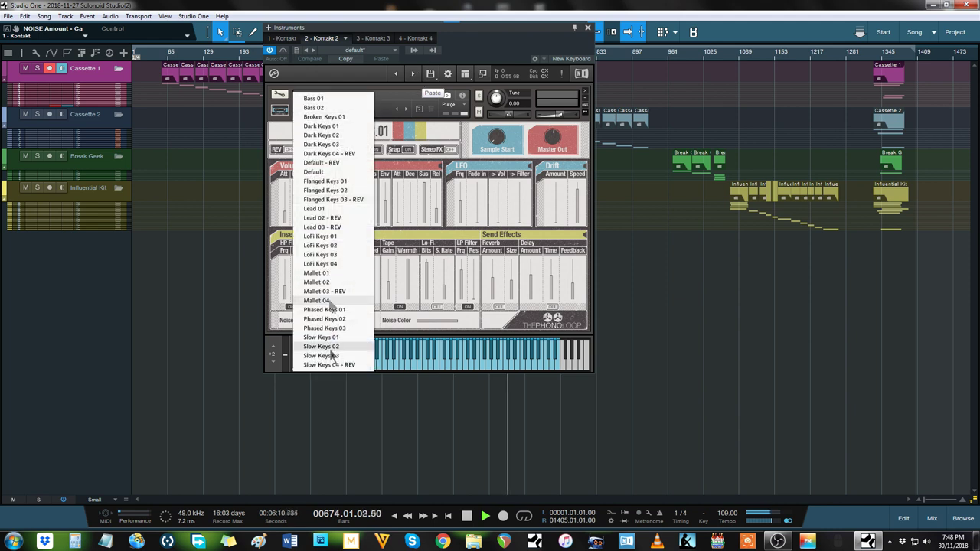
left_click(464, 128)
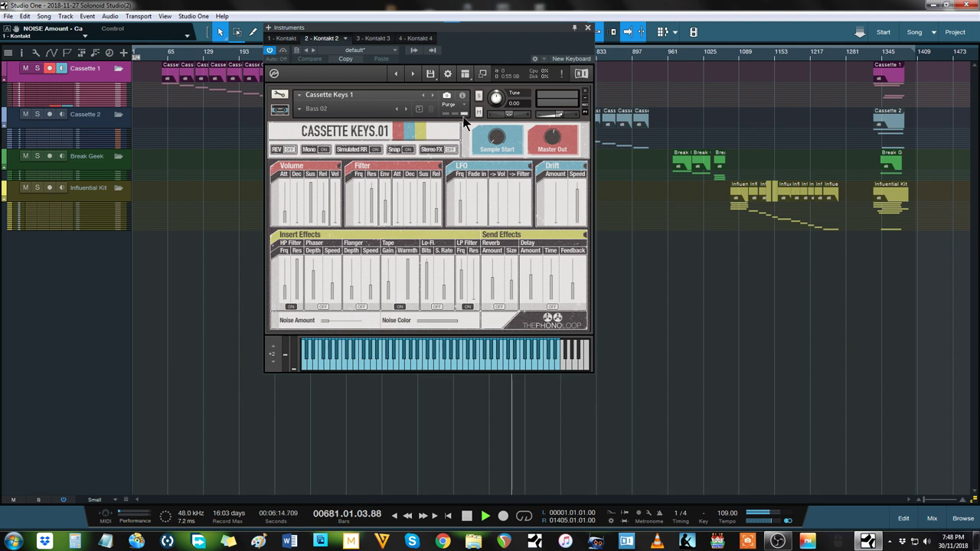
Audition further Cassette Keys 1 snapshots, including Broken Keys 01 and Mallet 01, and review the snapshot list again
left_click(413, 75)
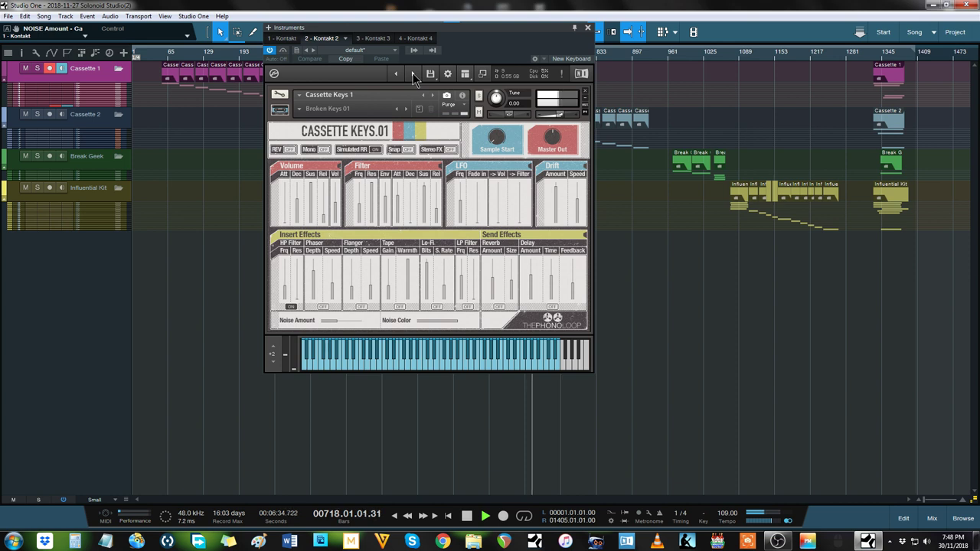
left_click(414, 77)
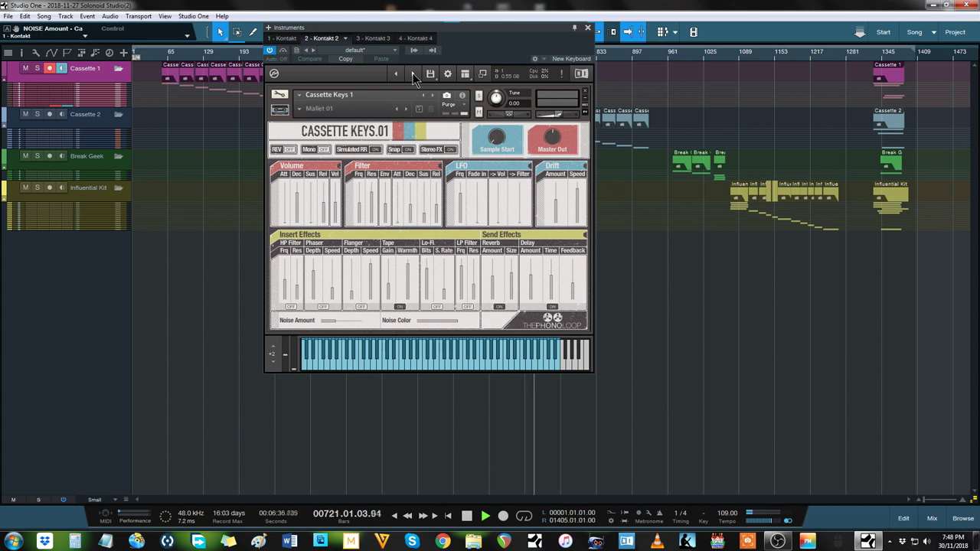
left_click(299, 109)
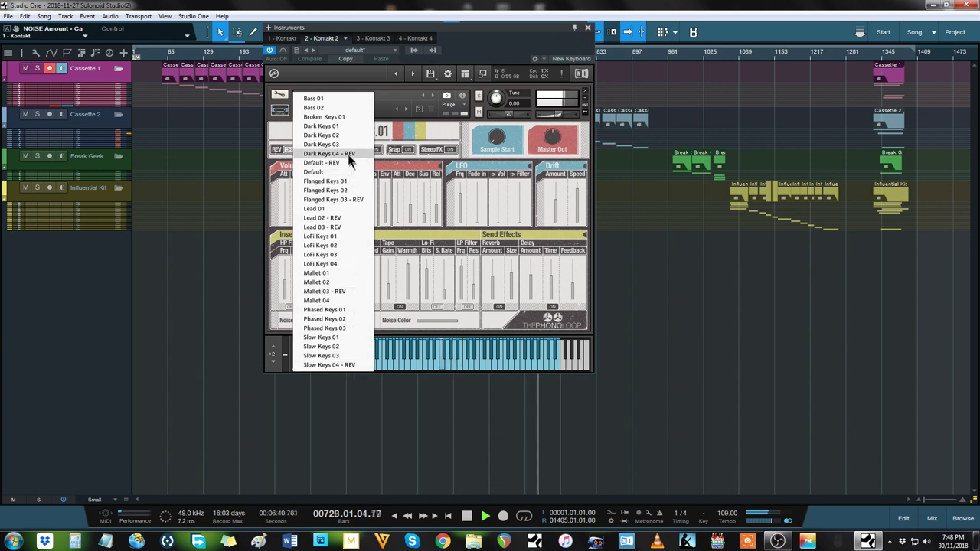
left_click(454, 123)
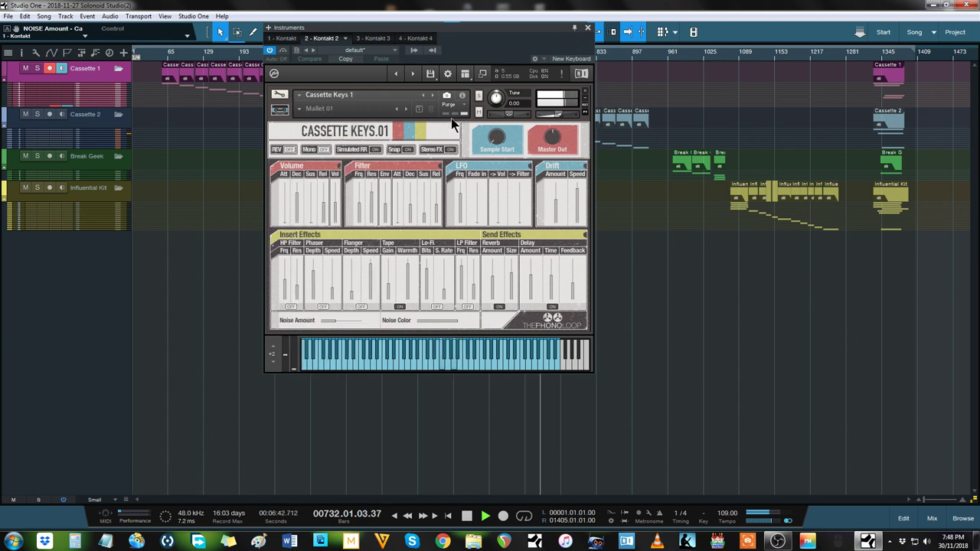
Advance the second instance to Cassette Mallets 1, show its snapshot name, and move on to Cassette Piano with snapshot Fx 04
left_click(413, 75)
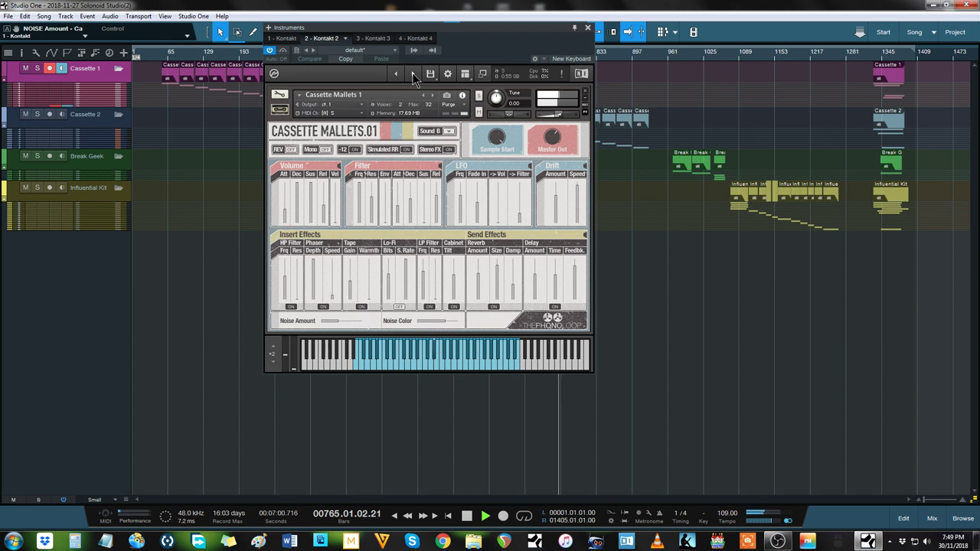
left_click(448, 96)
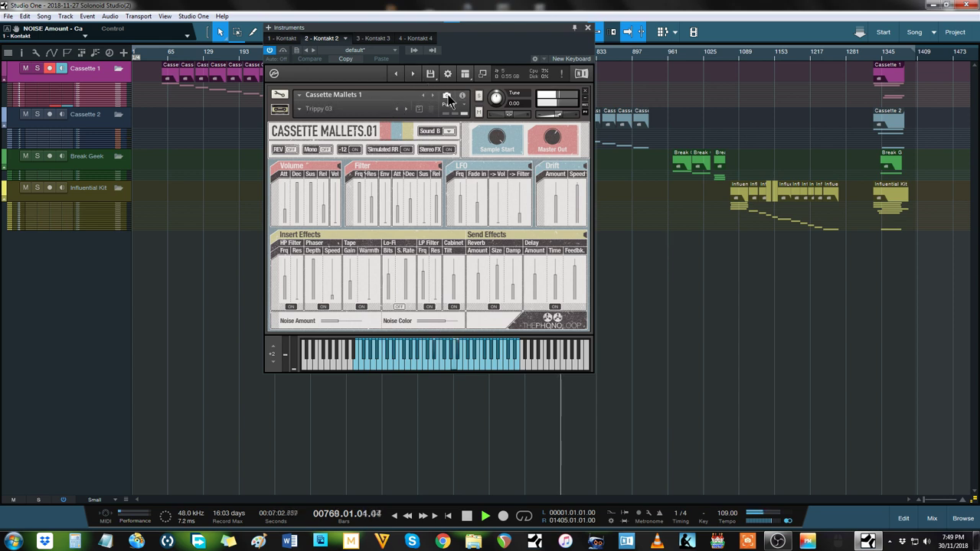
left_click(414, 74)
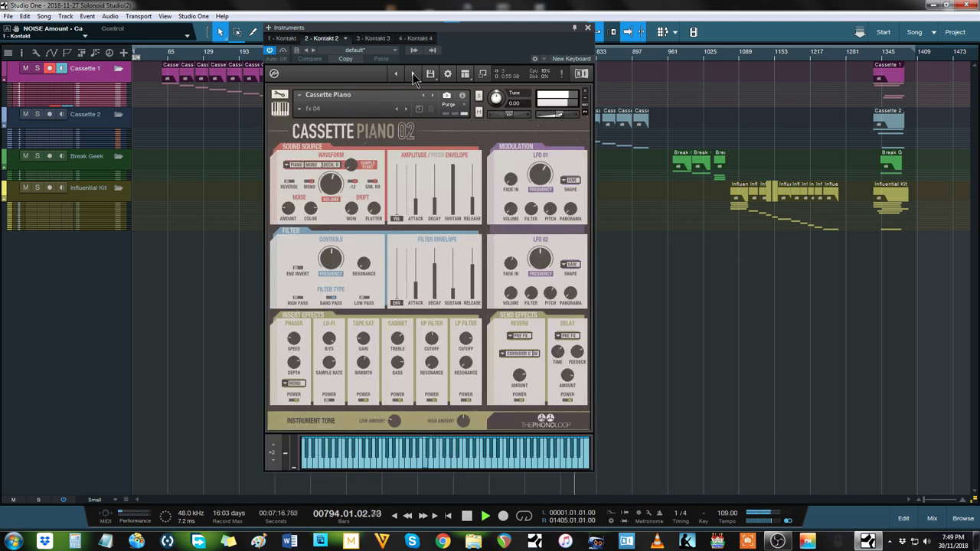
Look through the snapshot list of Cassette Piano in the second Kontakt instance and keep fx 04
left_click(299, 109)
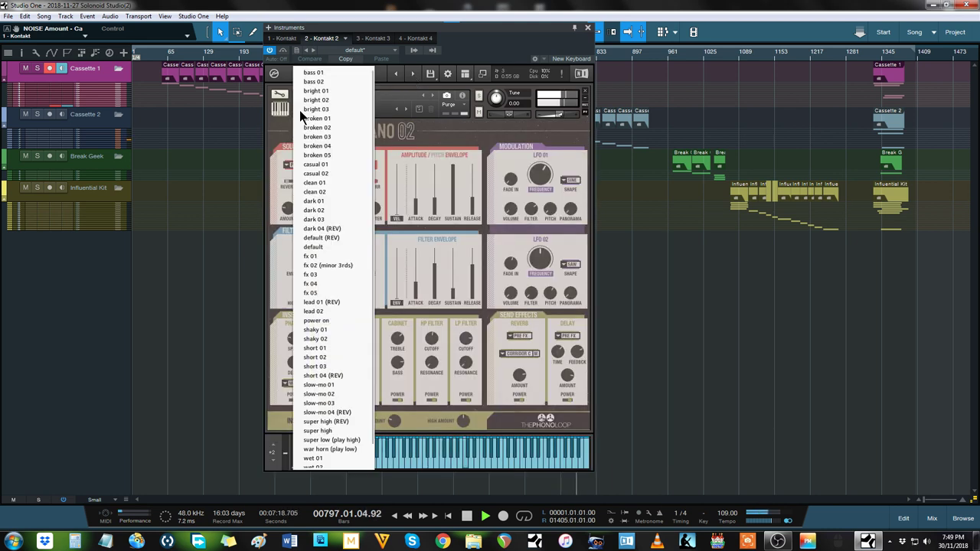
scroll(338, 329, "down", 1)
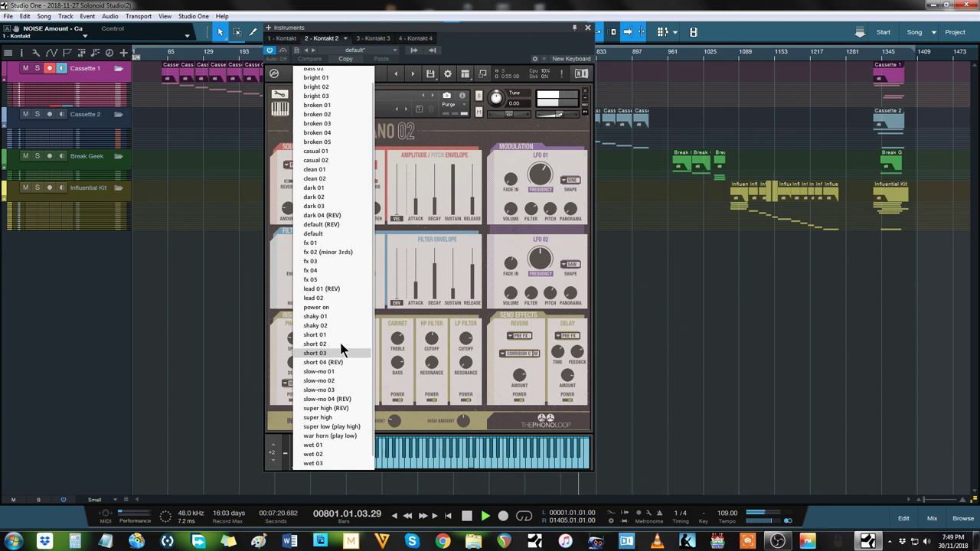
scroll(339, 340, "up", 1)
left_click(310, 283)
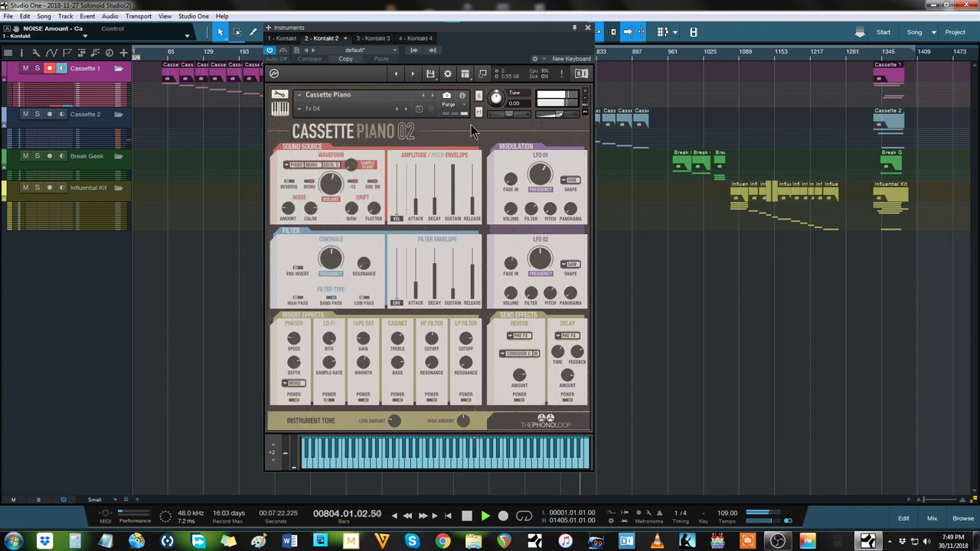
Advance the second instance to Cassette Toy Piano and look through its snapshot list
left_click(413, 74)
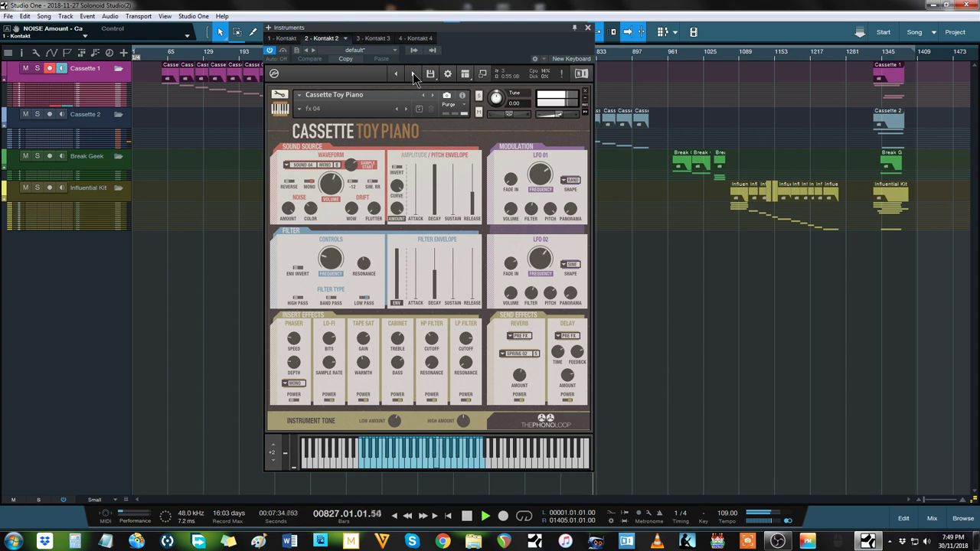
left_click(298, 108)
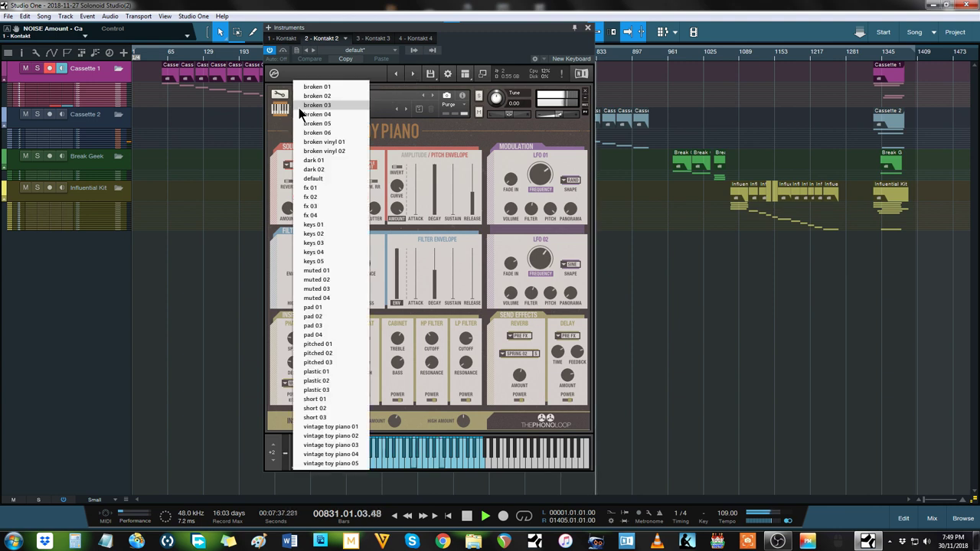
left_click(436, 123)
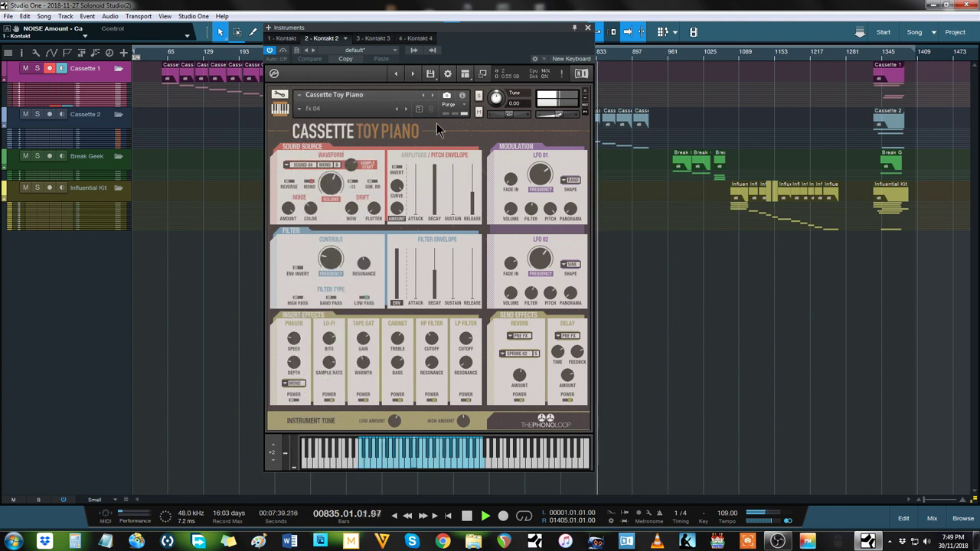
Advance to Cassette Vibraphone, look through its snapshot list, and audition snapshots including vibrato 05 and vibrato 03
left_click(412, 74)
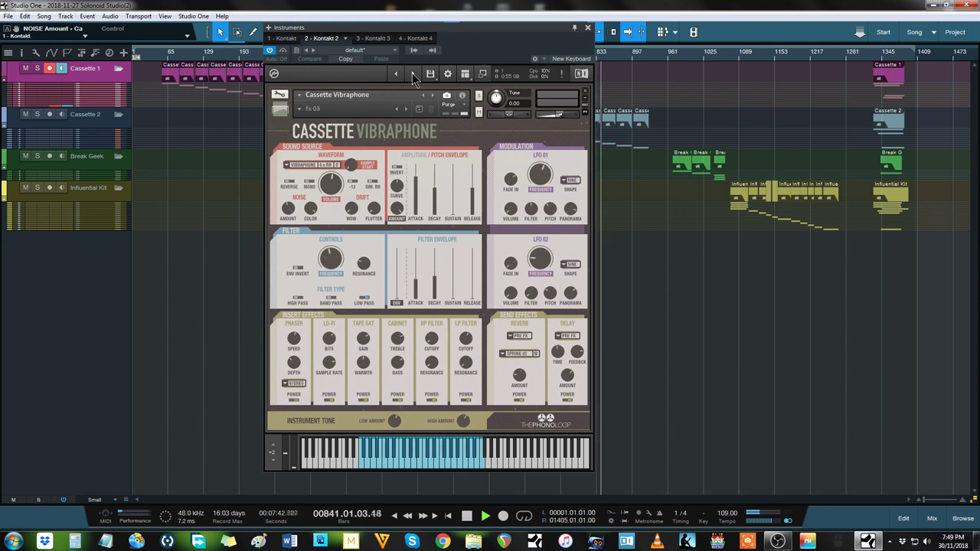
left_click(298, 109)
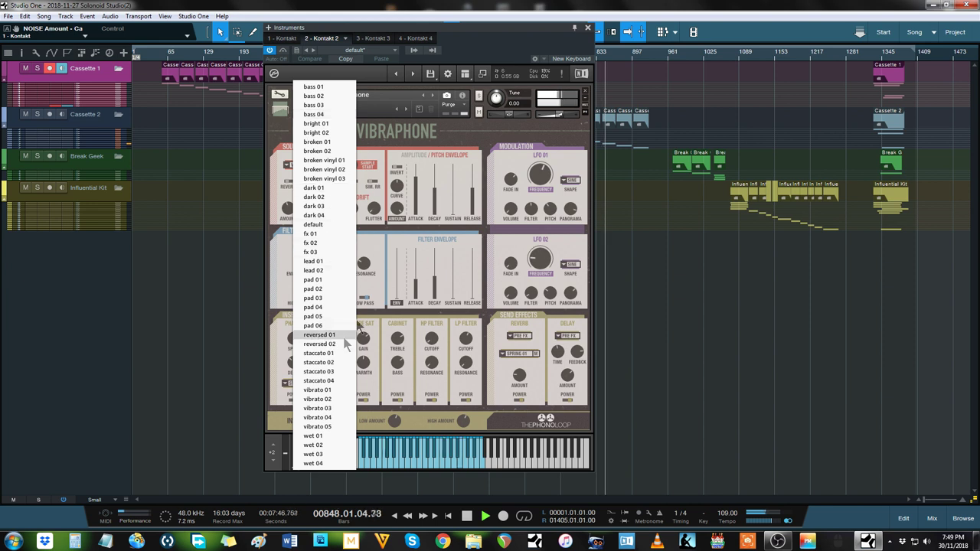
left_click(450, 124)
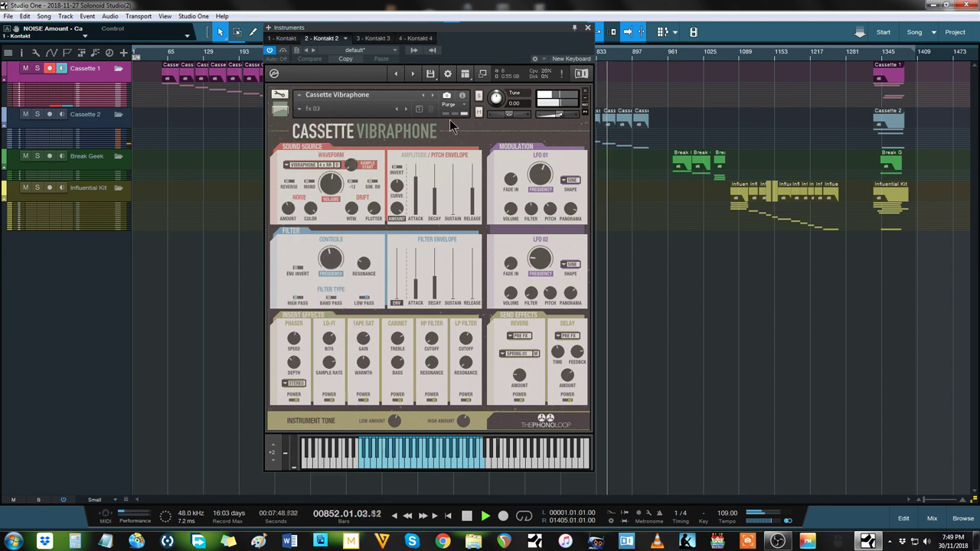
left_click(412, 75)
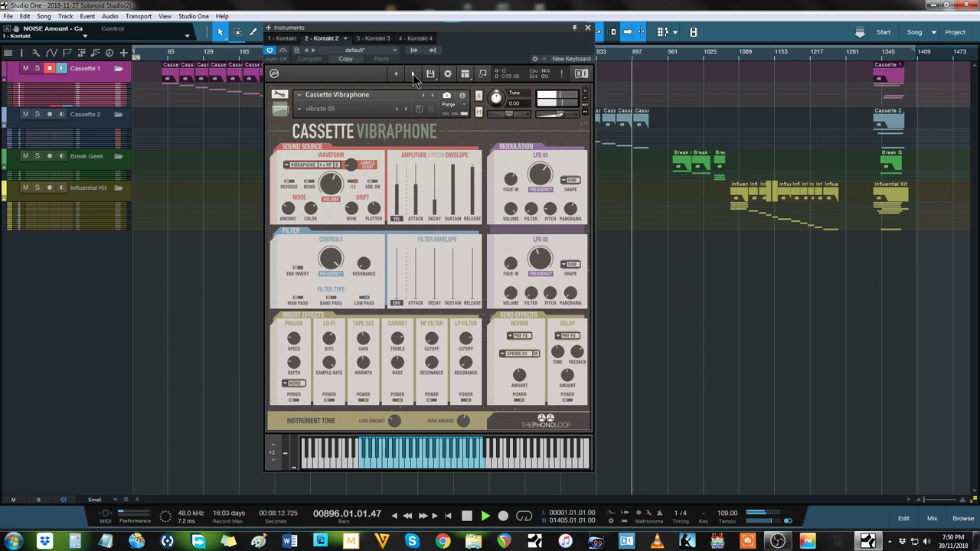
left_click(413, 75)
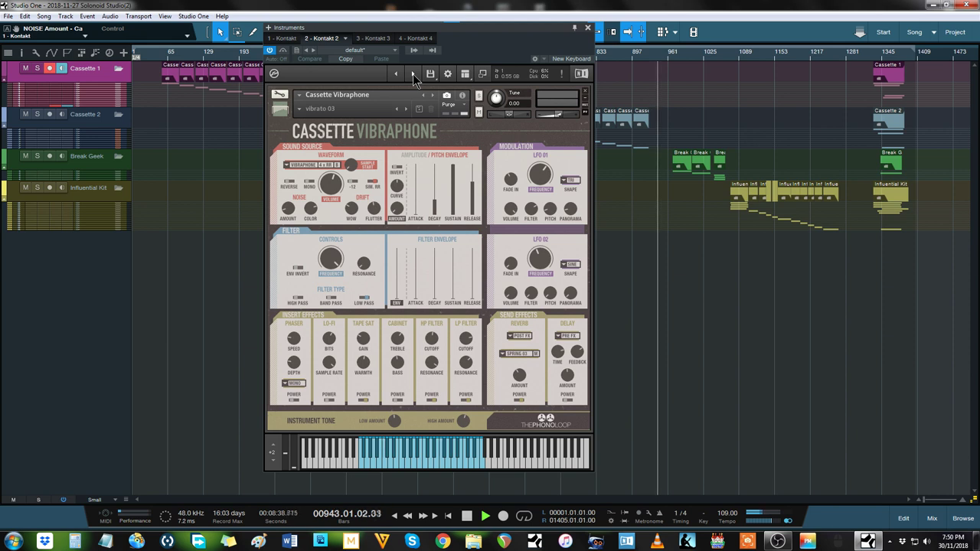
Switch to the third Kontakt instance and audition Drum Loops, Percussion Loop Mixes, Kicks, Snares and Hats, ending back on Kicks
left_click(372, 37)
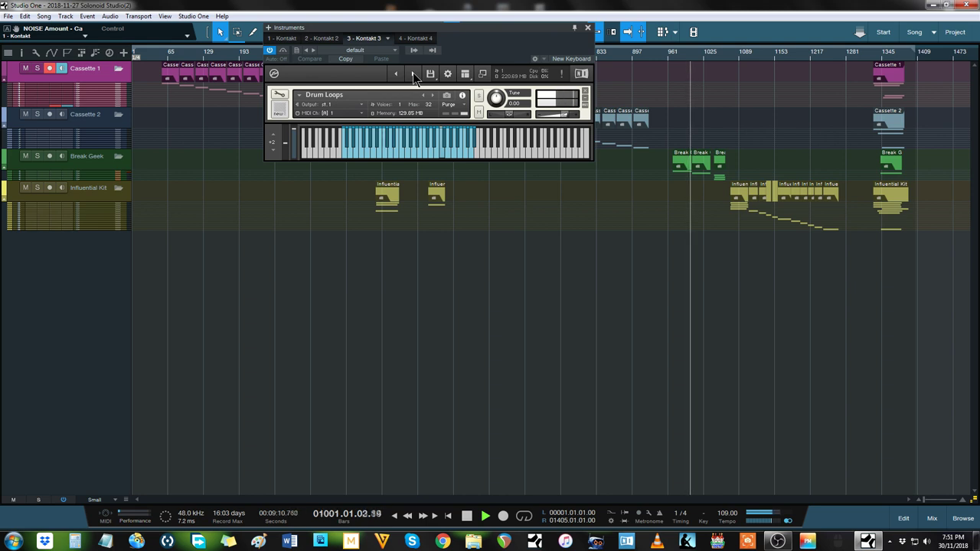
left_click(414, 74)
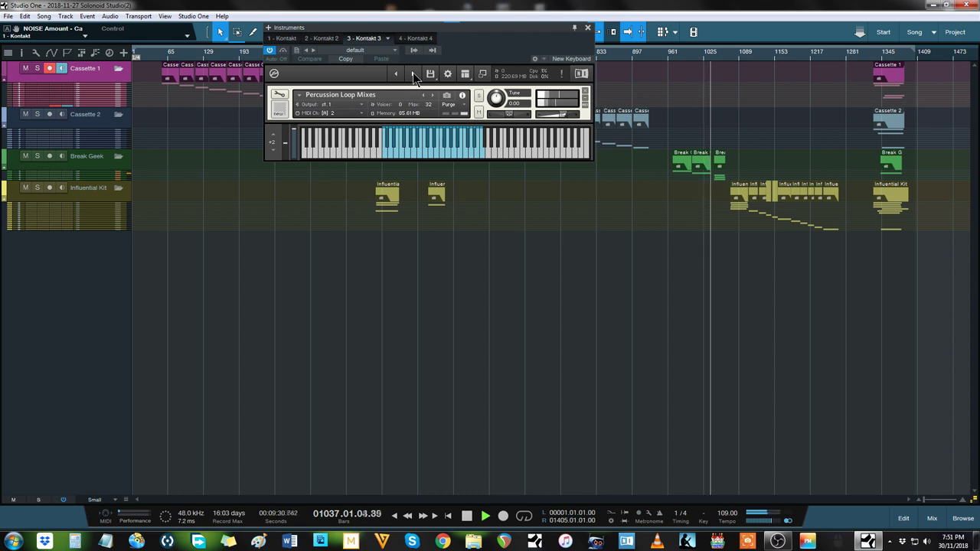
left_click(413, 74)
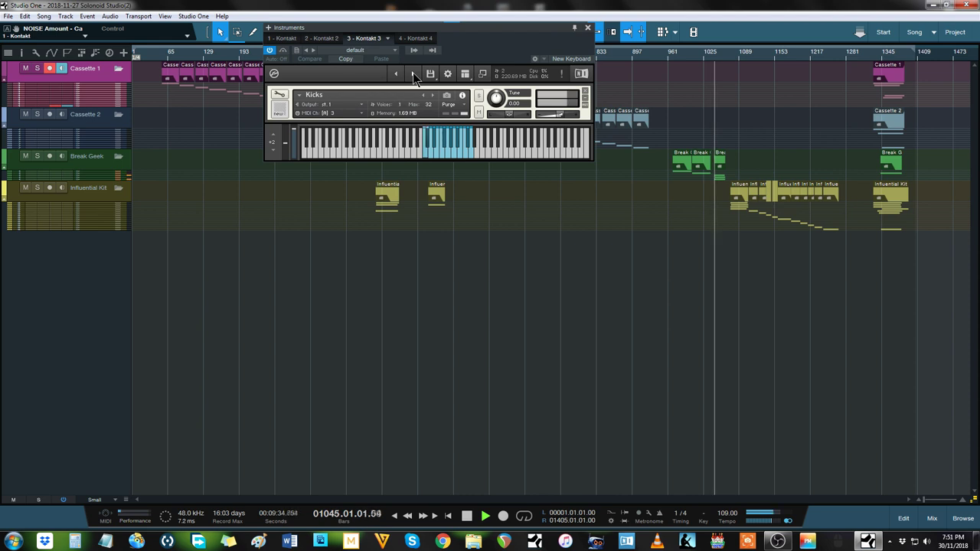
left_click(412, 74)
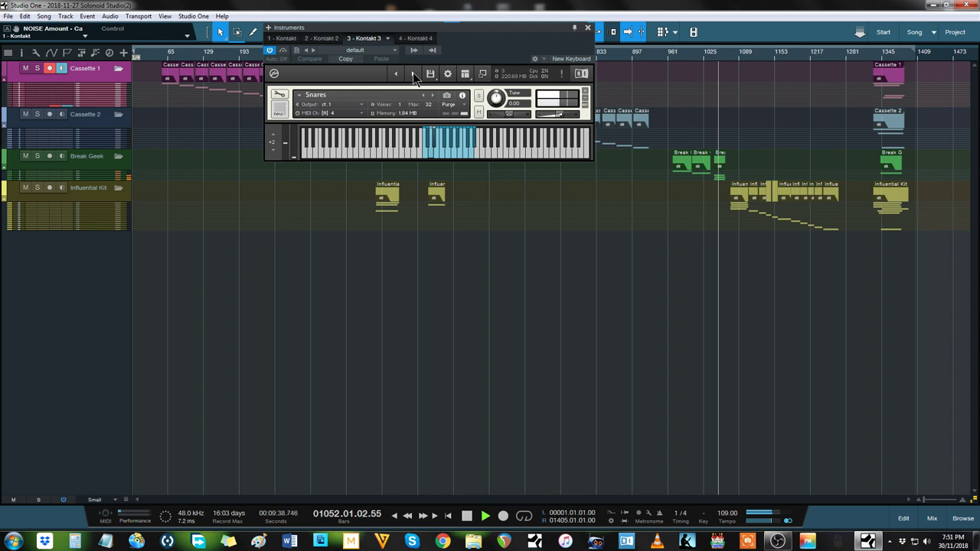
left_click(413, 74)
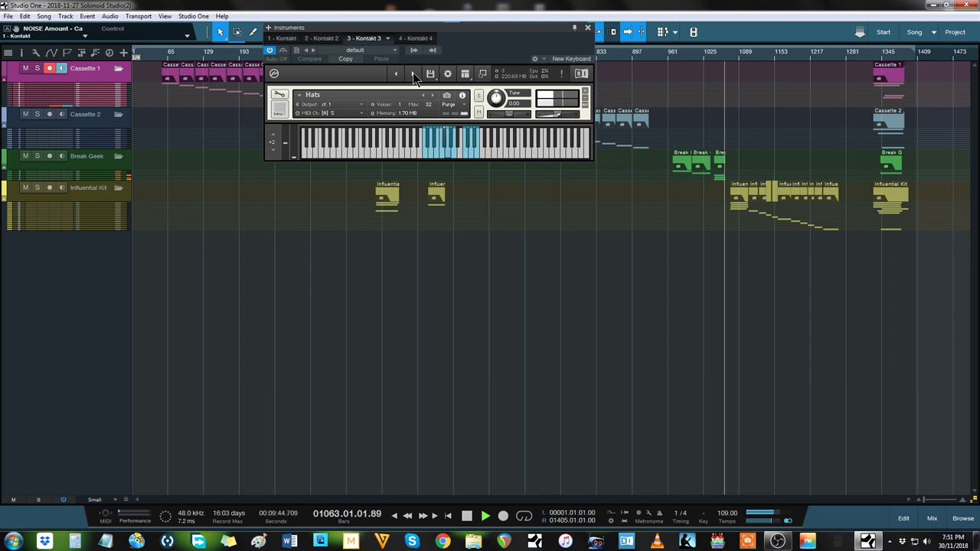
left_click(393, 73)
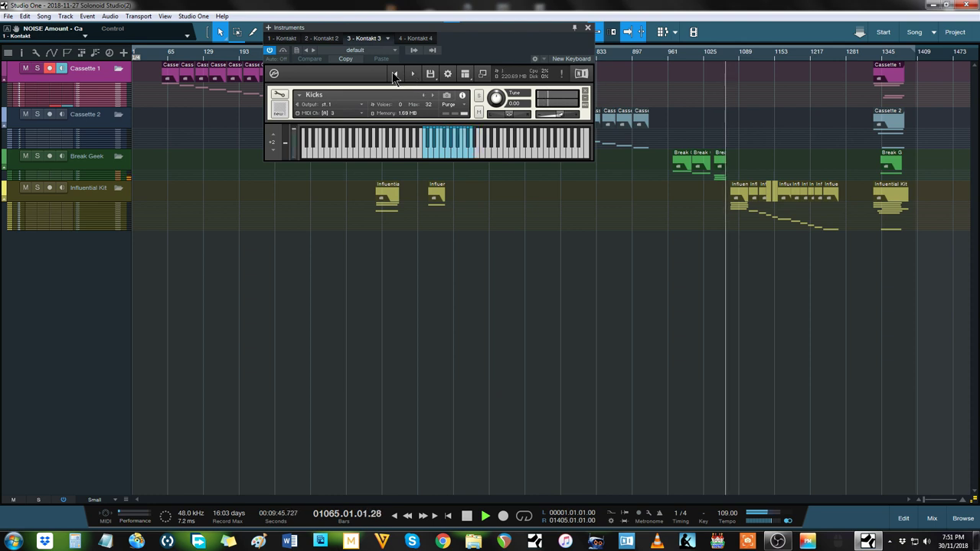
Switch to the fourth Kontakt instance and audition its drum instruments, including Snares 3, Hats 2, Crashes, Rides and Claps
left_click(415, 39)
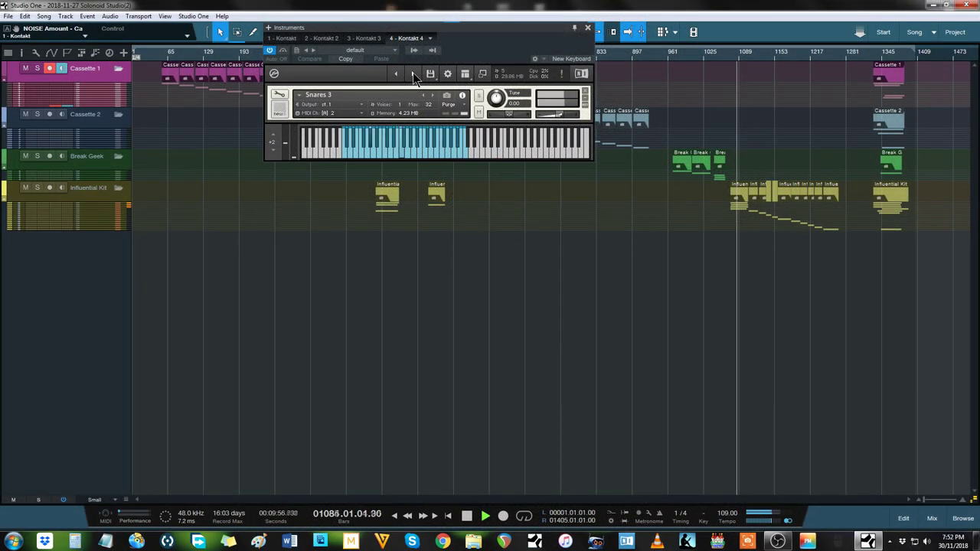
left_click(414, 74)
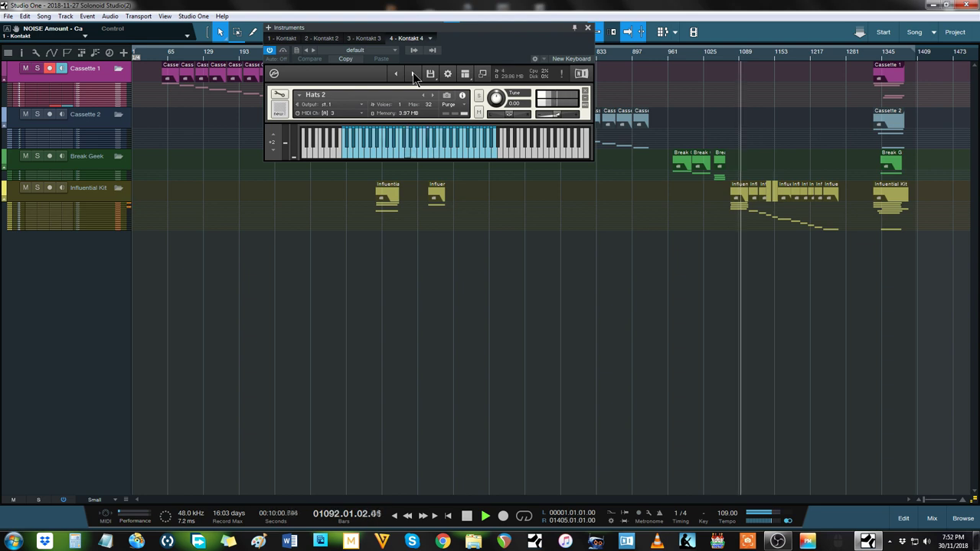
left_click(414, 74)
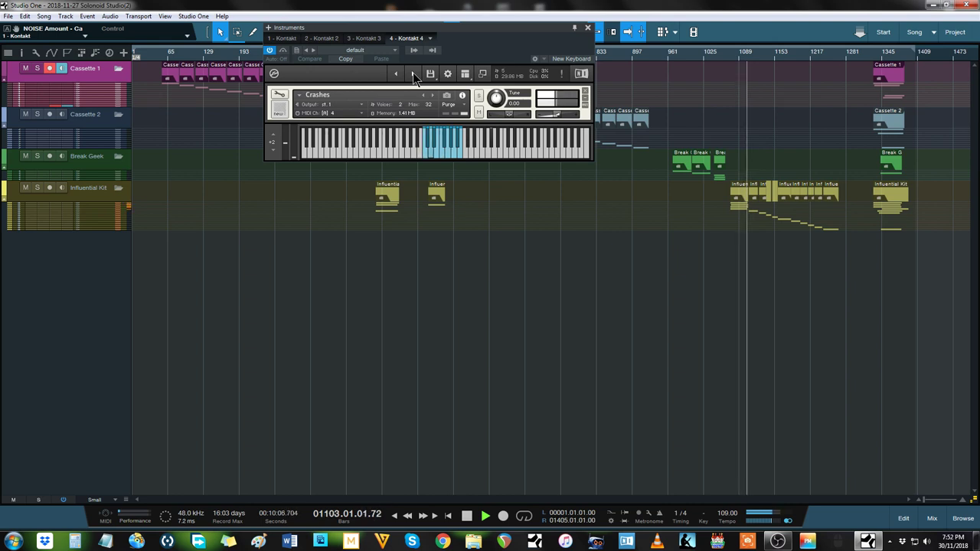
left_click(413, 74)
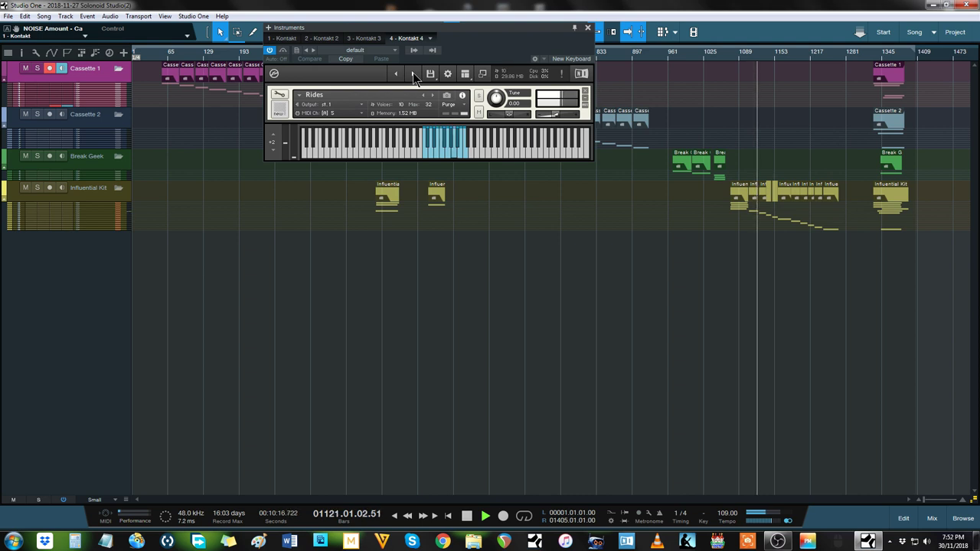
left_click(413, 75)
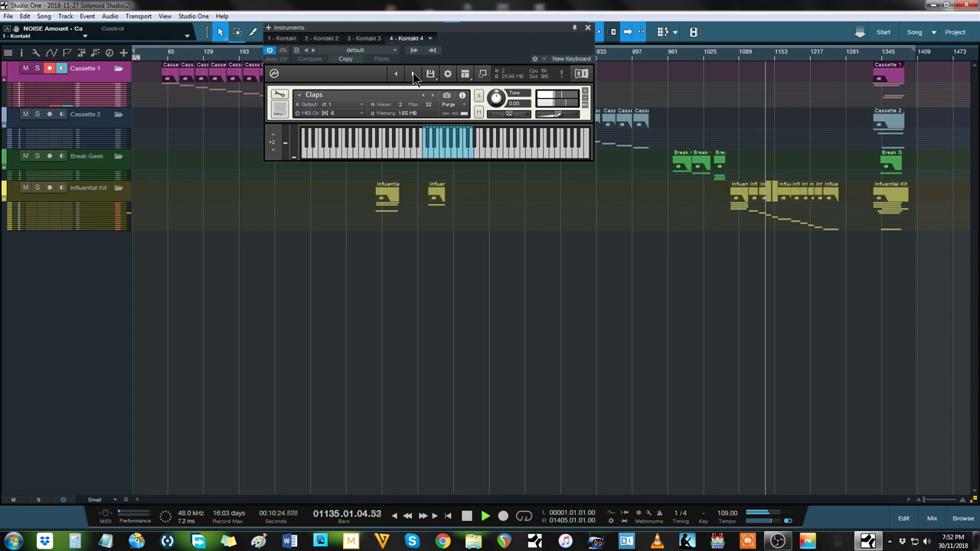
Audition the fourth instance's percussion instruments from Percussion Bongos through Percussion Misc, and advance once more to Kicks 1
left_click(413, 75)
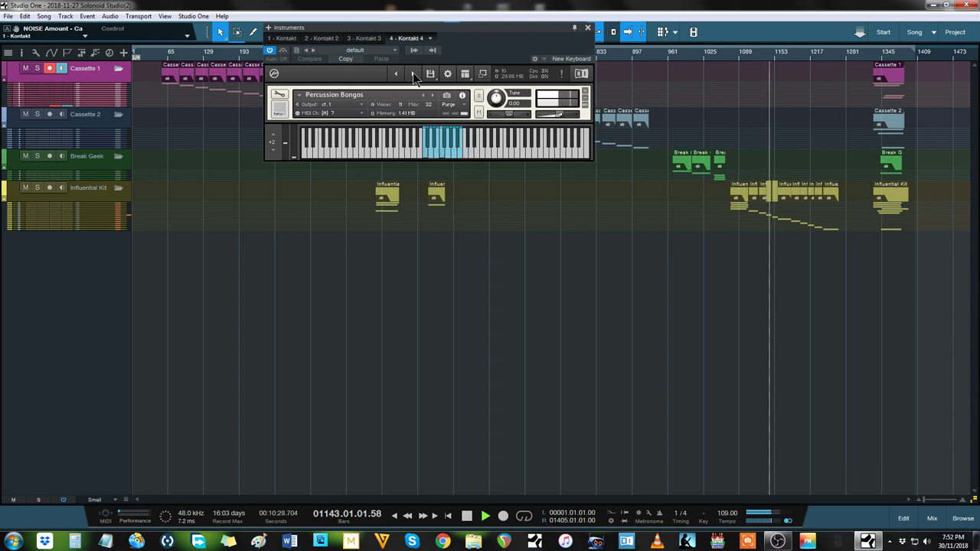
left_click(413, 75)
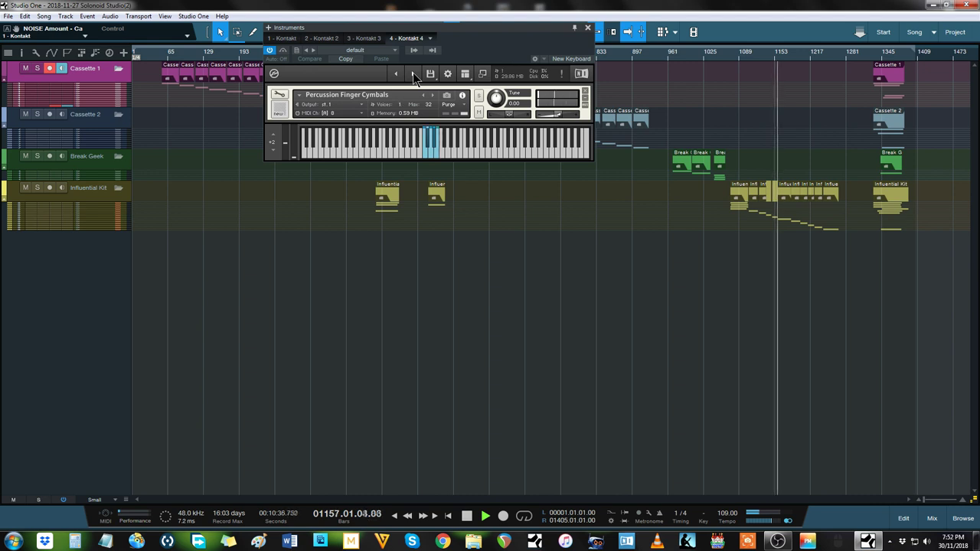
left_click(414, 75)
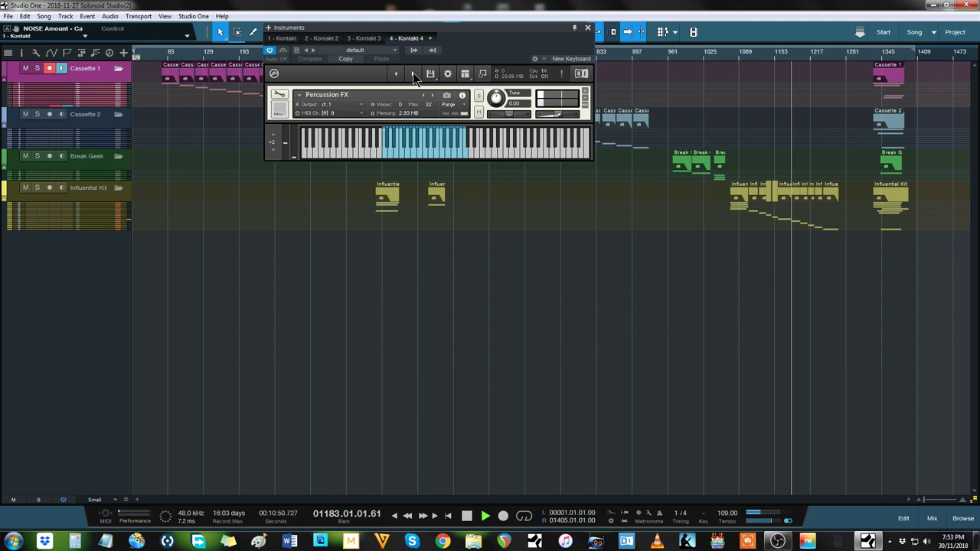
left_click(414, 75)
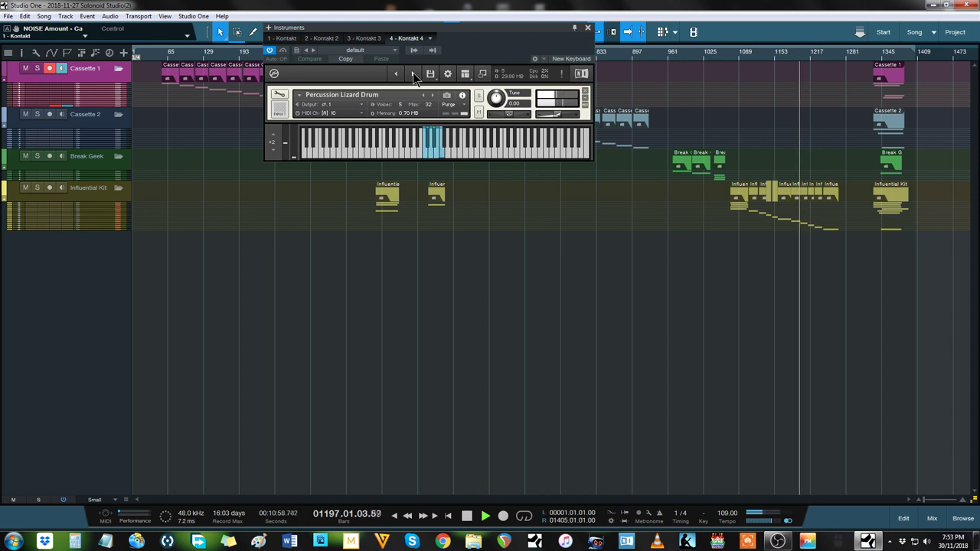
left_click(414, 75)
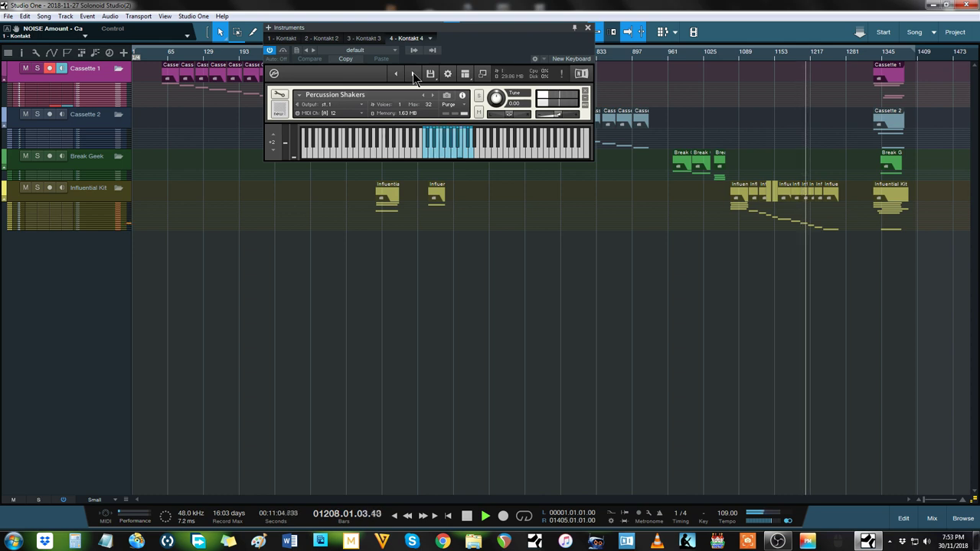
left_click(414, 74)
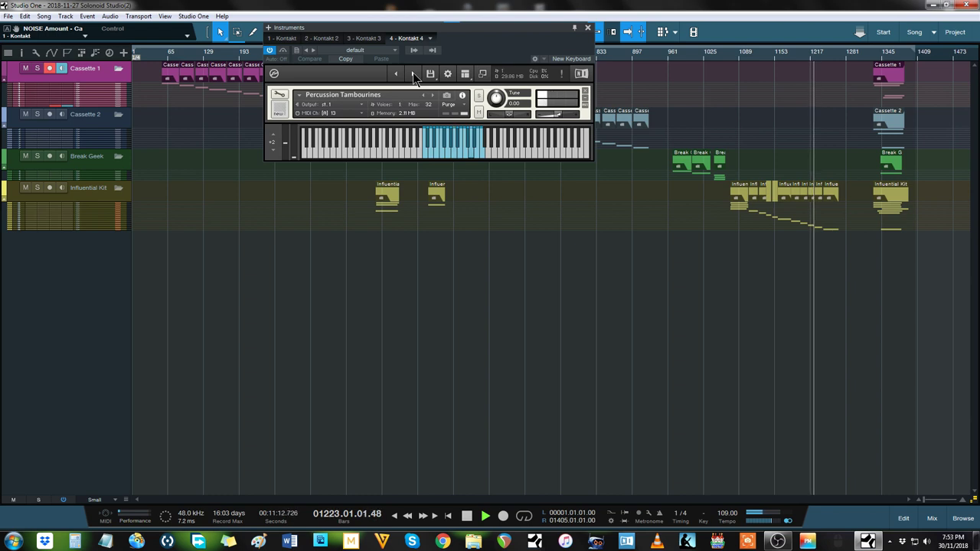
left_click(414, 74)
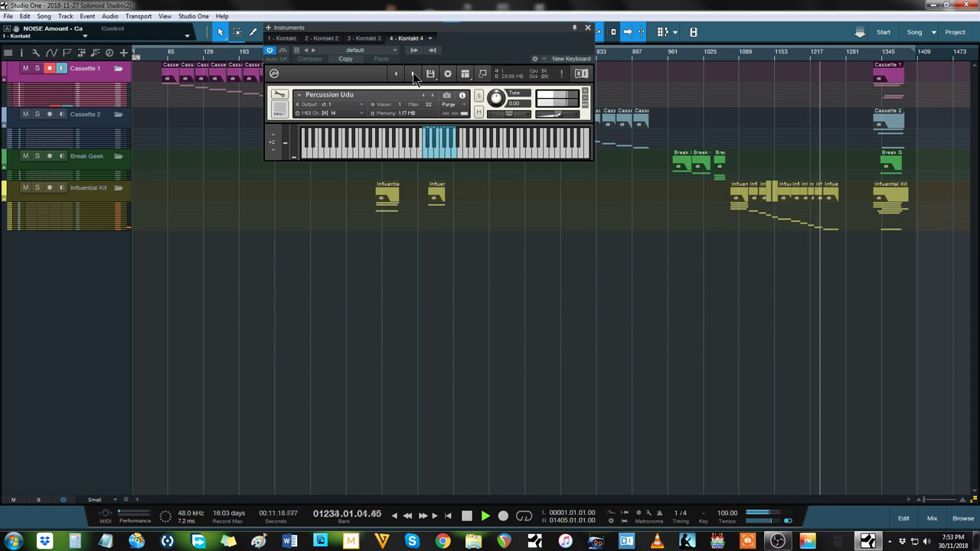
left_click(414, 74)
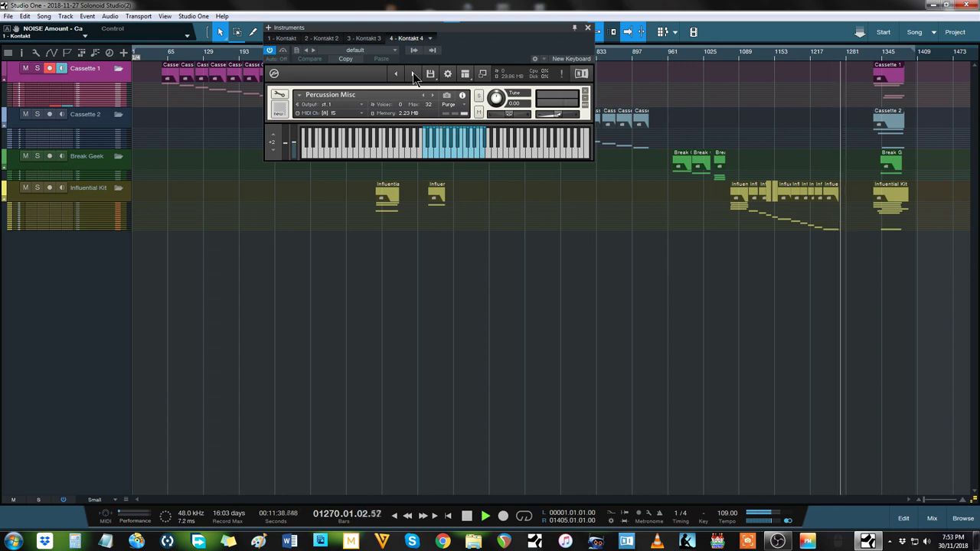
left_click(414, 74)
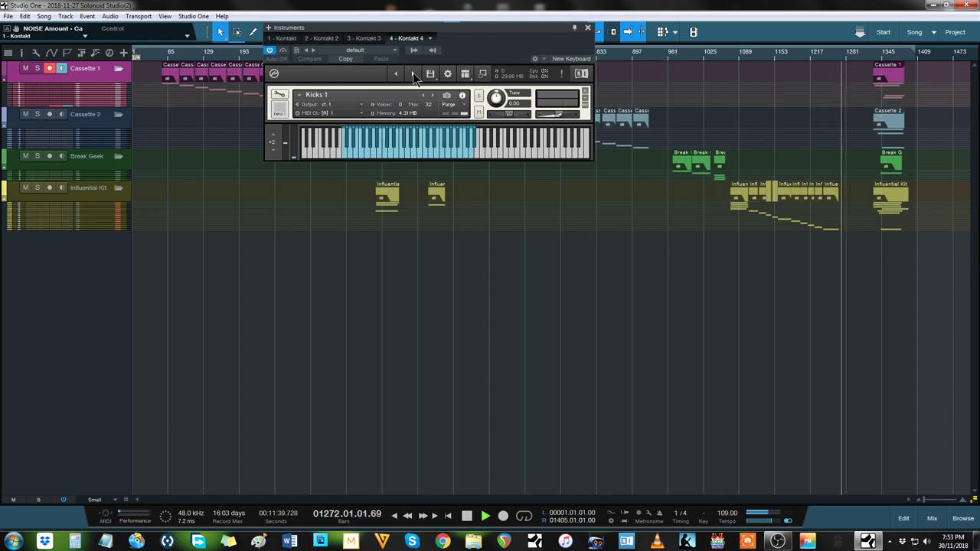
Step back through the third instance's instruments from Kicks, and bring the second instance to Cassette Keys 1 with snapshot Bass 02
left_click(369, 39)
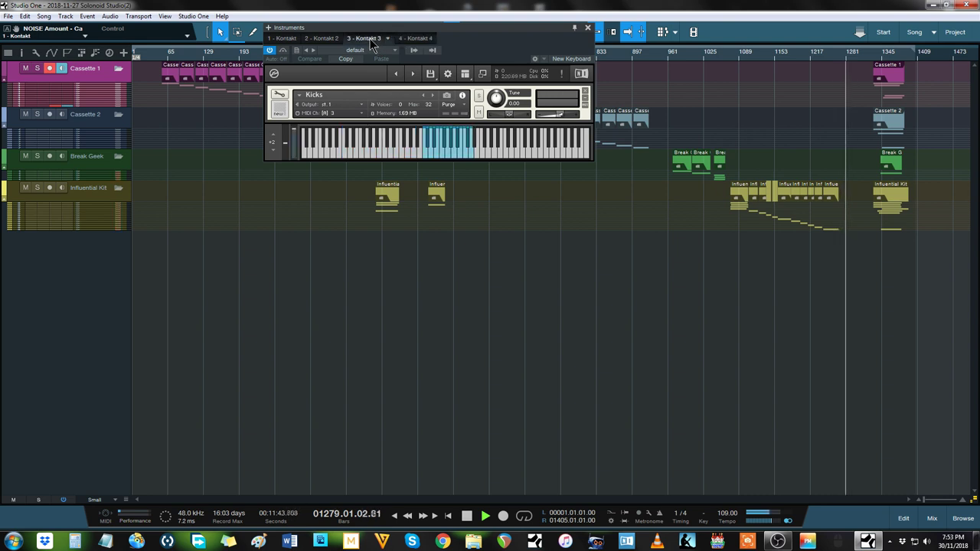
left_click(396, 74)
left_click(397, 74)
left_click(413, 74)
left_click(324, 38)
left_click(413, 74)
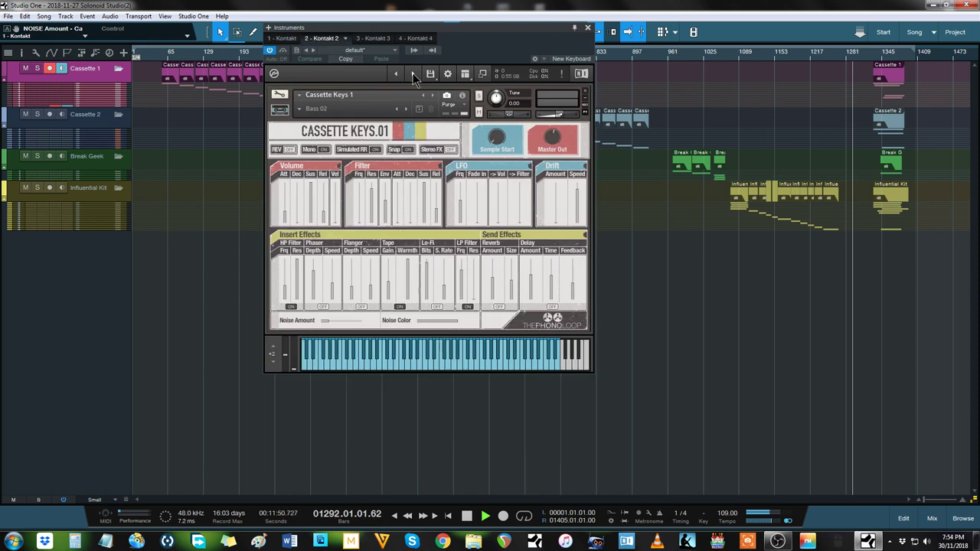
Show the first Kontakt instance with Cassette Keys 1, and switch to the fourth instance to audition Kicks 1
left_click(288, 39)
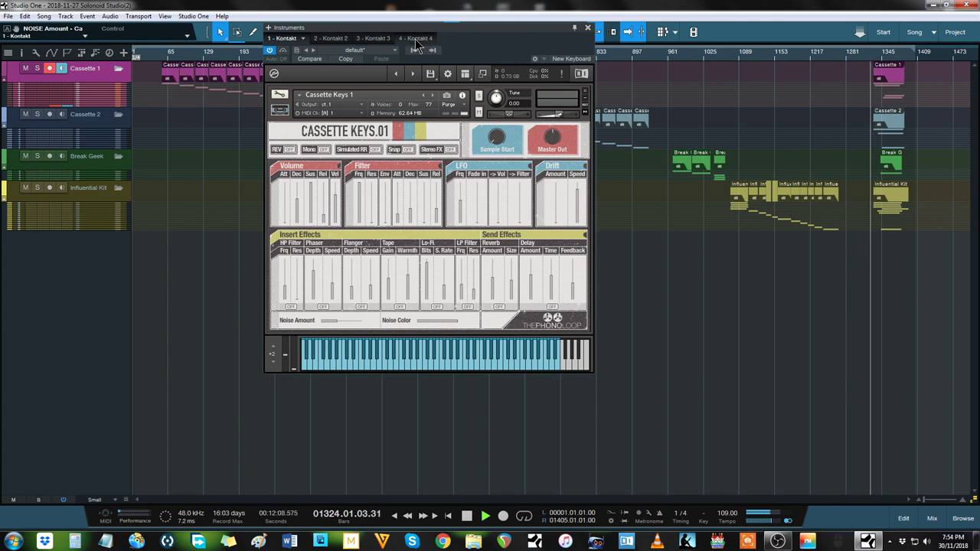
left_click(415, 39)
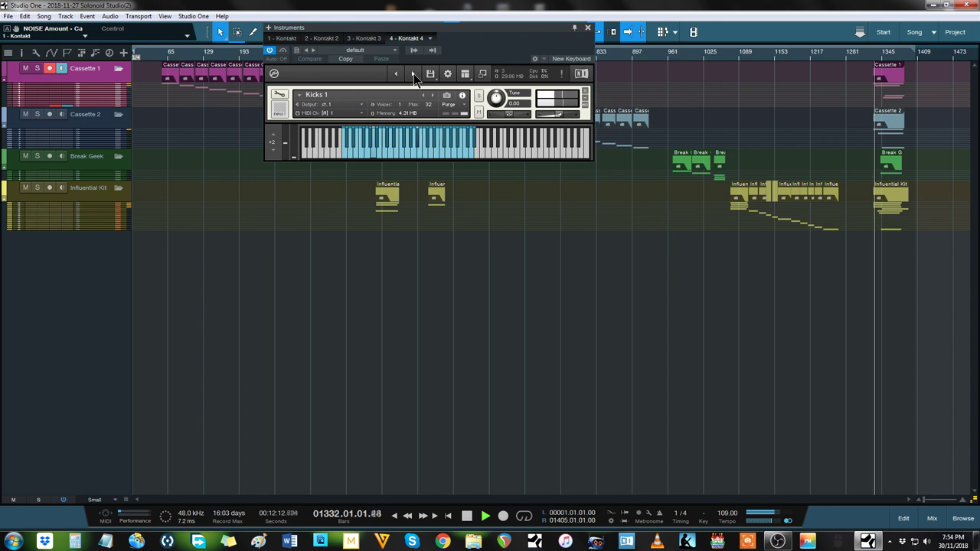
Advance the fourth Kontakt instance from Kicks 1 past Hats 2 to Crashes, and show the third instance with Percussion Loop Mixes
left_click(414, 75)
left_click(414, 75)
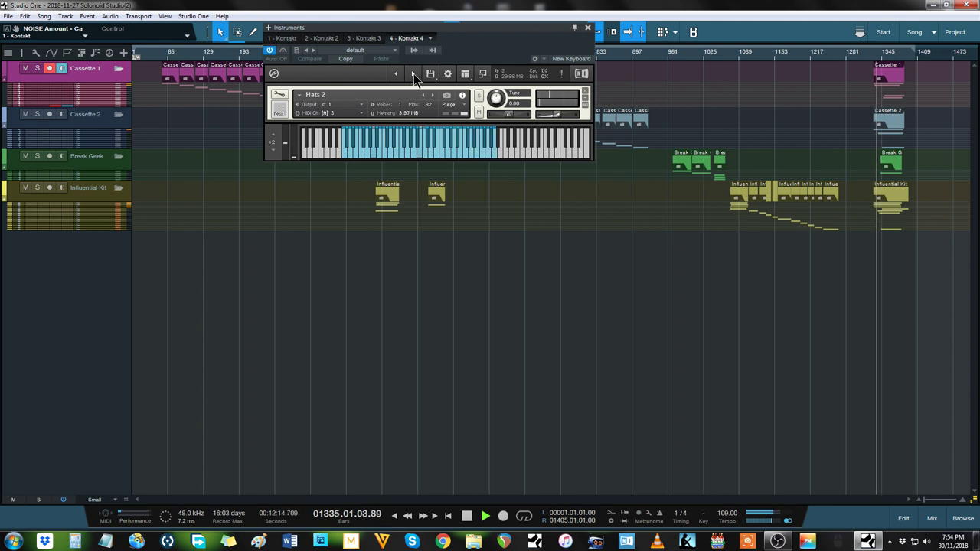
left_click(413, 75)
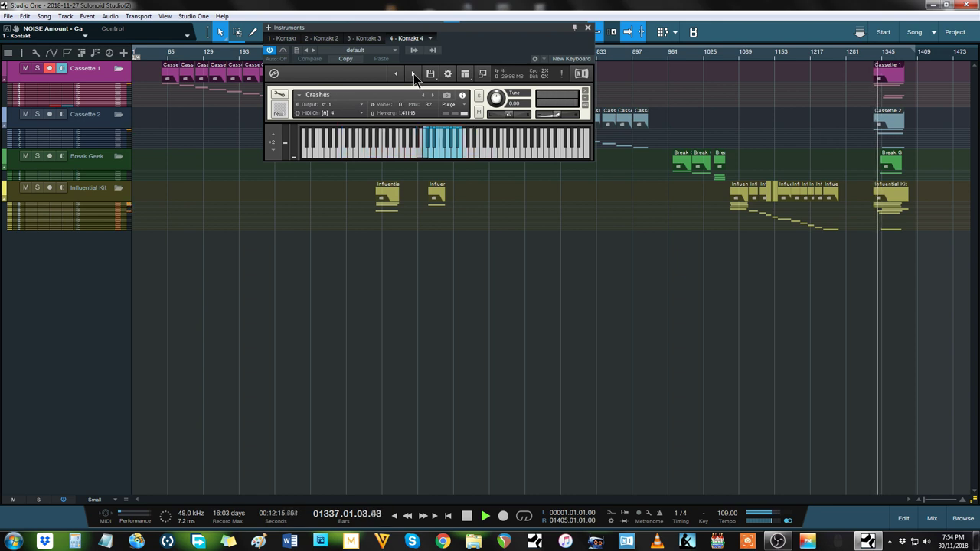
left_click(367, 38)
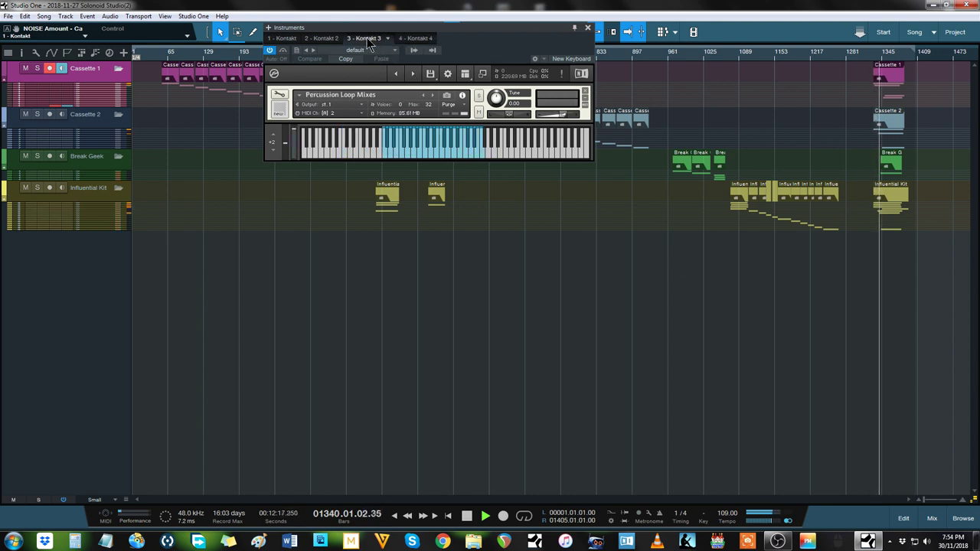
Switch to the first Kontakt instance and advance from Cassette Keys 1 through Cassette Keys 2 and Cassette Mallets 1 to Cassette Piano
left_click(289, 40)
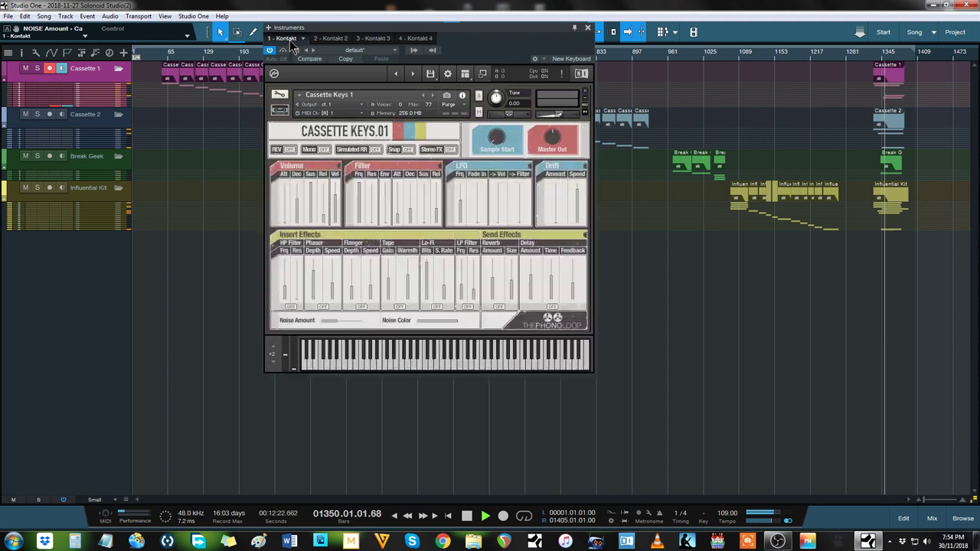
left_click(412, 74)
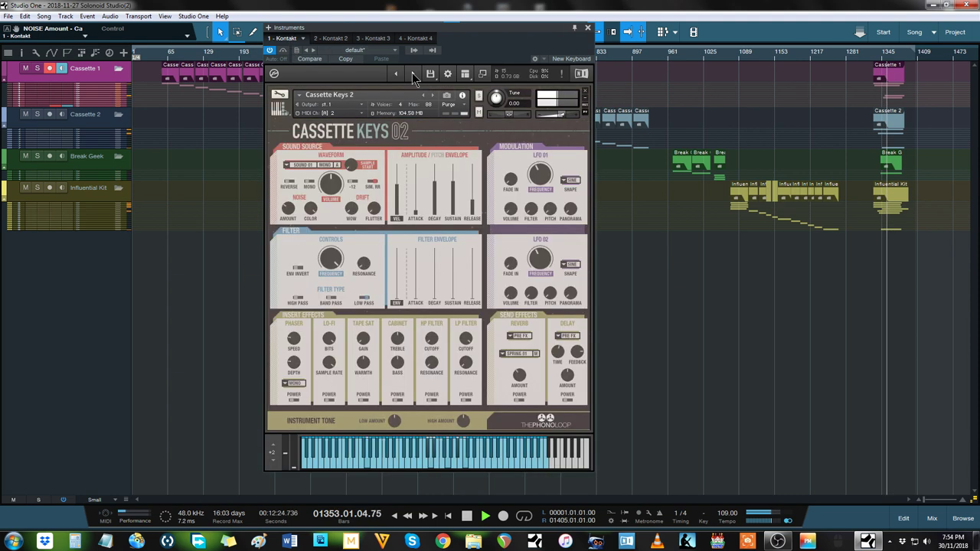
left_click(412, 73)
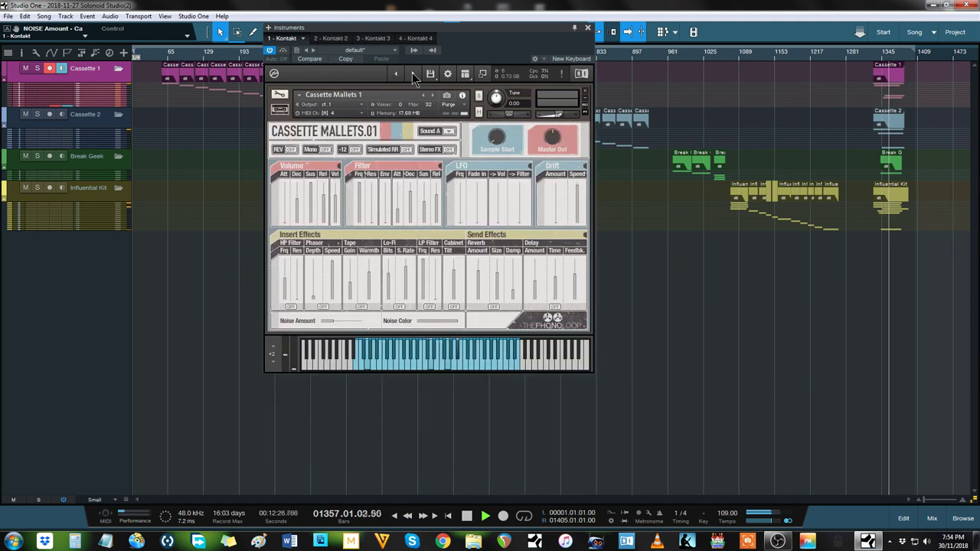
left_click(412, 73)
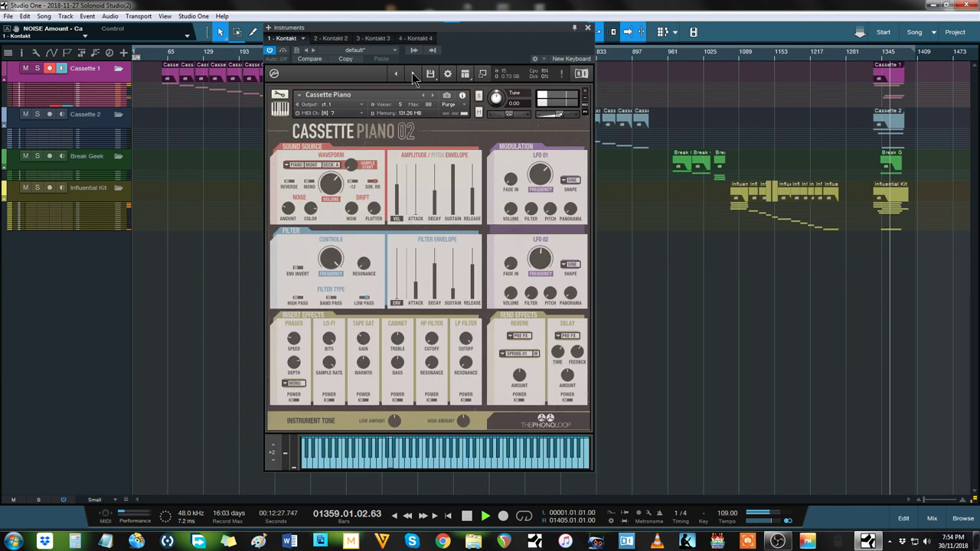
Advance the second Kontakt instance from Cassette Keys 1 with snapshot Bass 02 to the one with Mallet 01, and return to the first instance
left_click(337, 39)
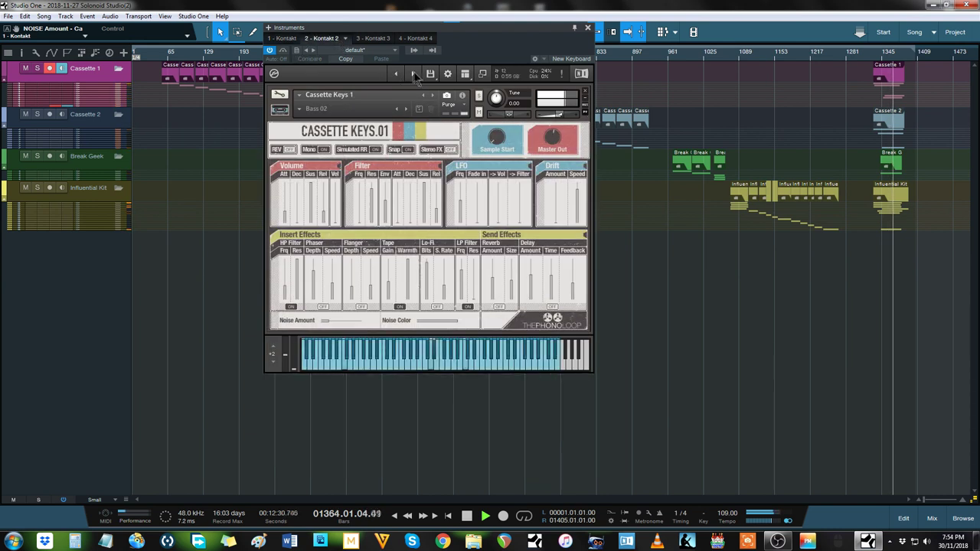
left_click(413, 75)
left_click(413, 75)
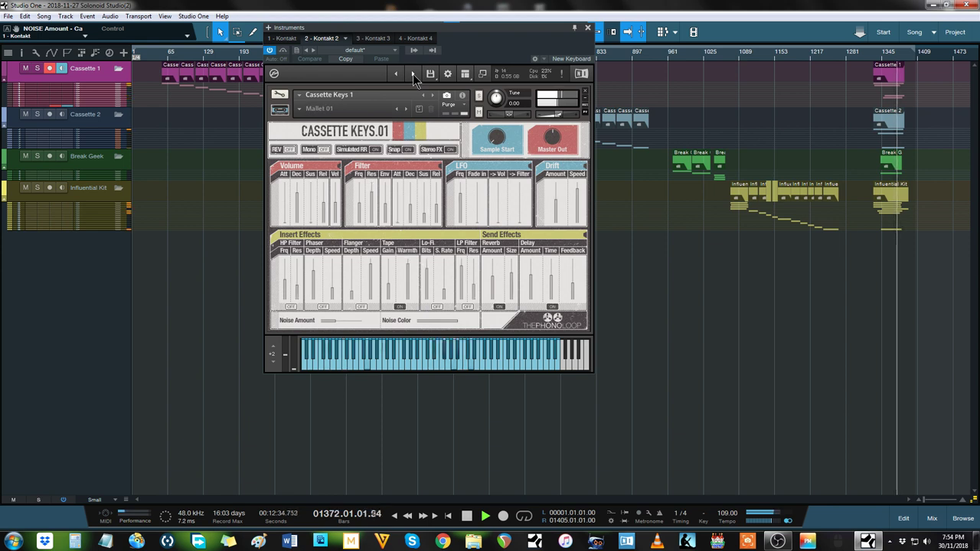
left_click(285, 38)
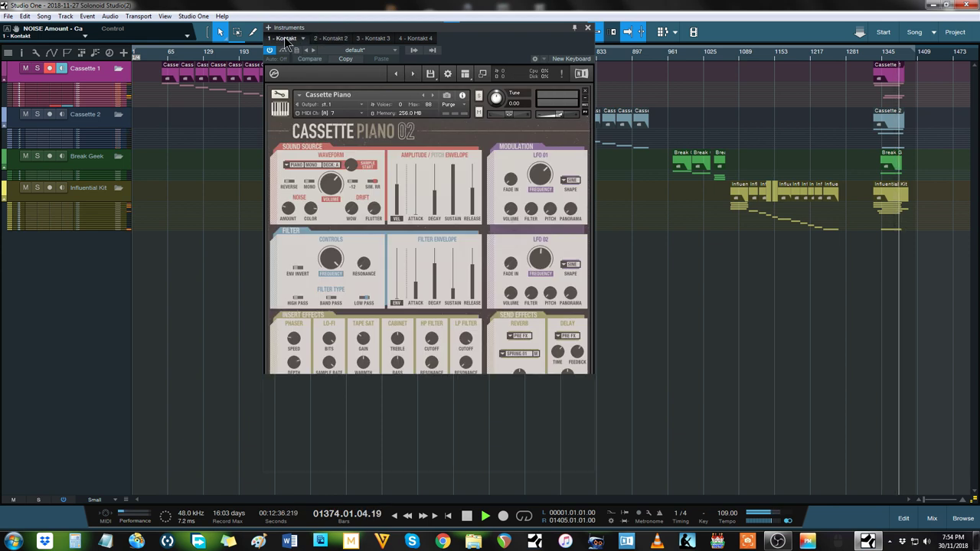